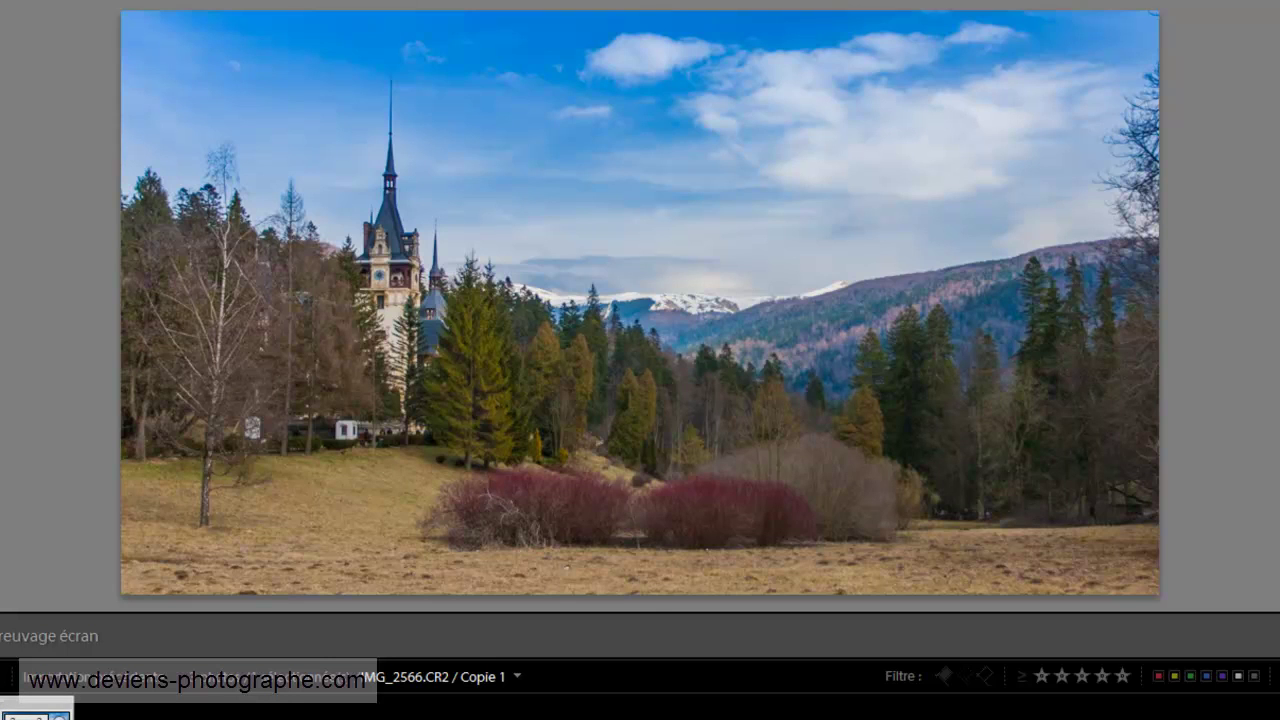
- Create another virtual copy of IMG_2566.CR2 in its unedited state and show the side panels for developing it
{"action": "key", "text": "ctrl+apostrophe"}
{"action": "key", "text": "backslash"}
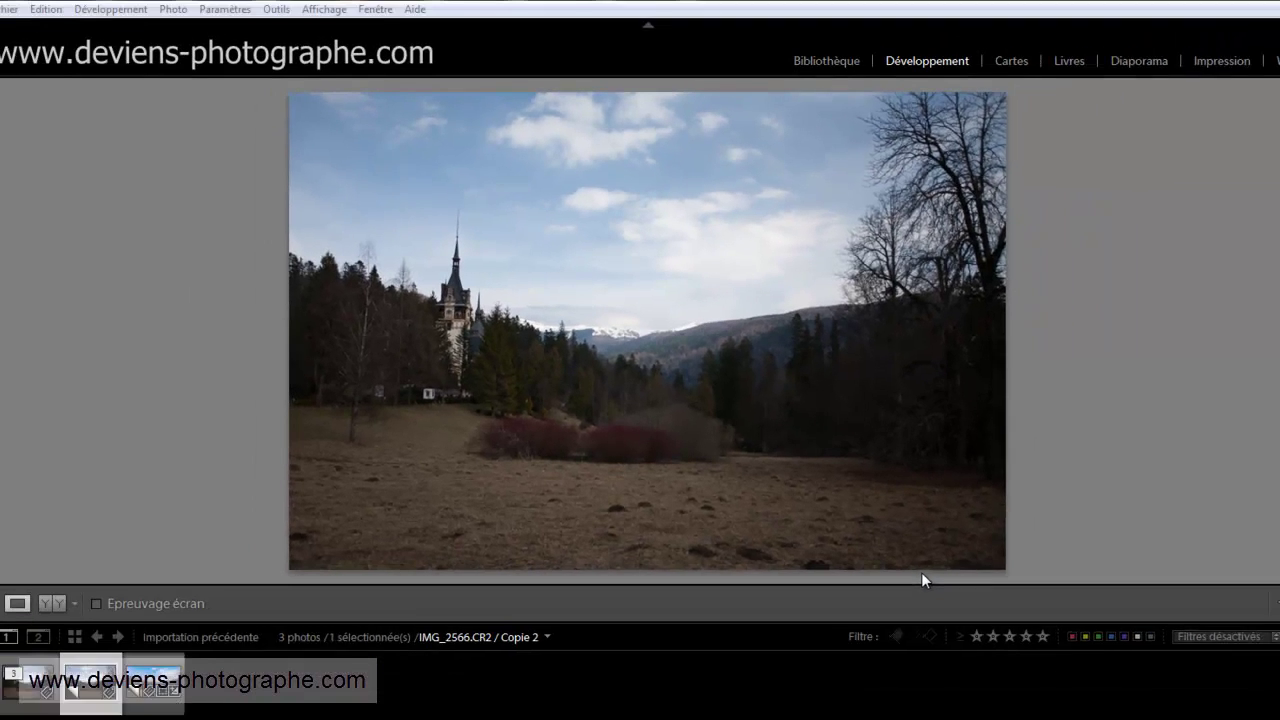
{"action": "key", "text": "Tab"}
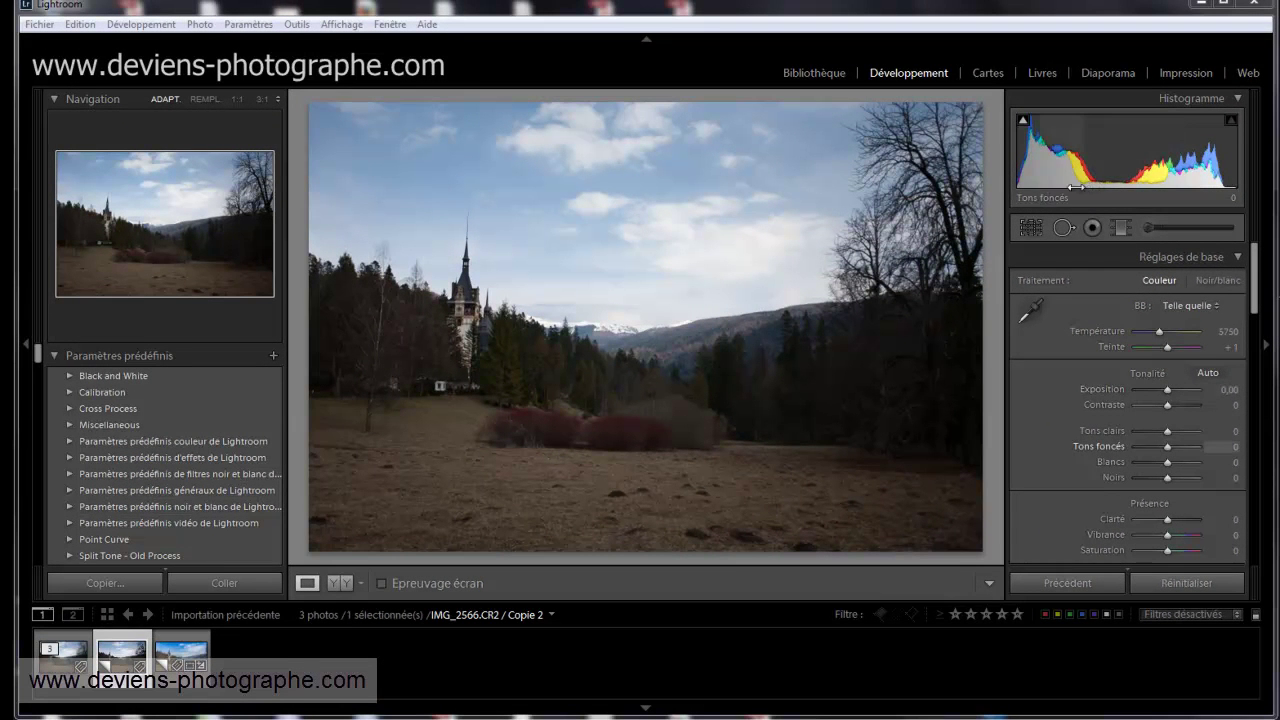
{"action": "mouse_move", "coordinate": [1023, 130]}
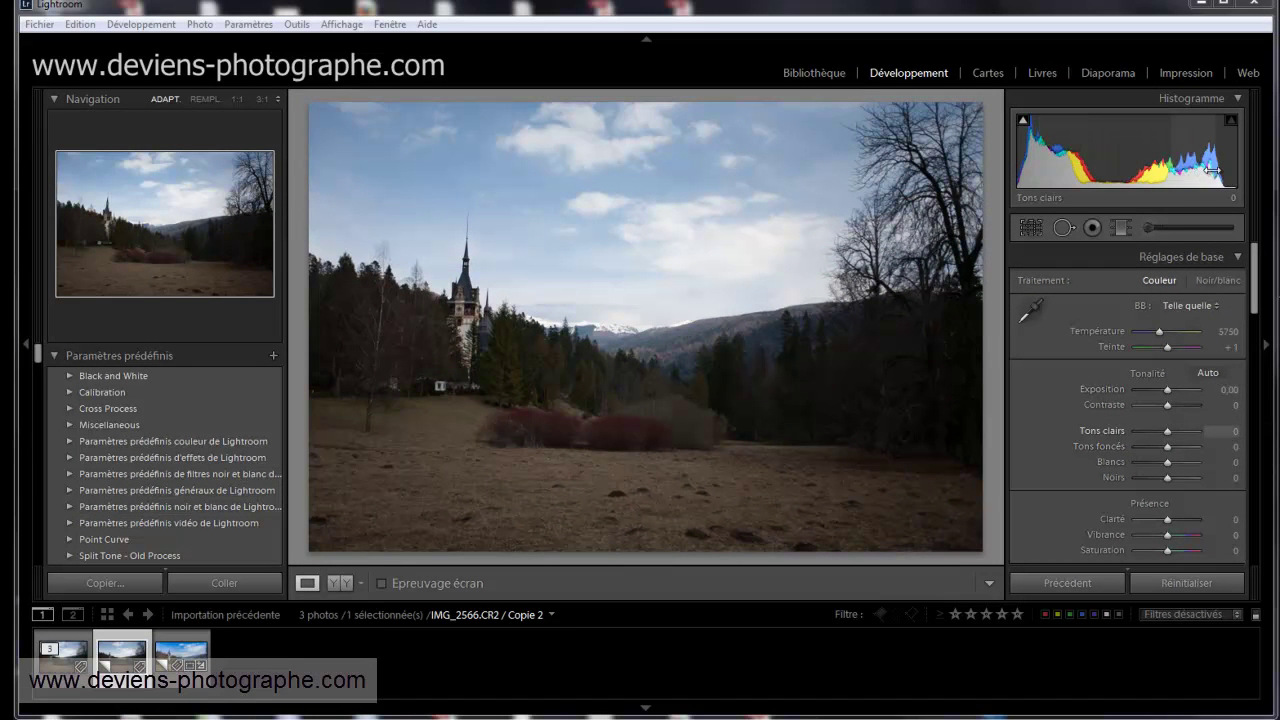
- Try raising the highlights to +100 and the exposure to +1,34 through the histogram, and undo the exposure change
{"action": "left_click_drag", "start_coordinate": [1212, 170], "coordinate": [1240, 171]}
{"action": "left_click_drag", "start_coordinate": [1136, 170], "coordinate": [1190, 170]}
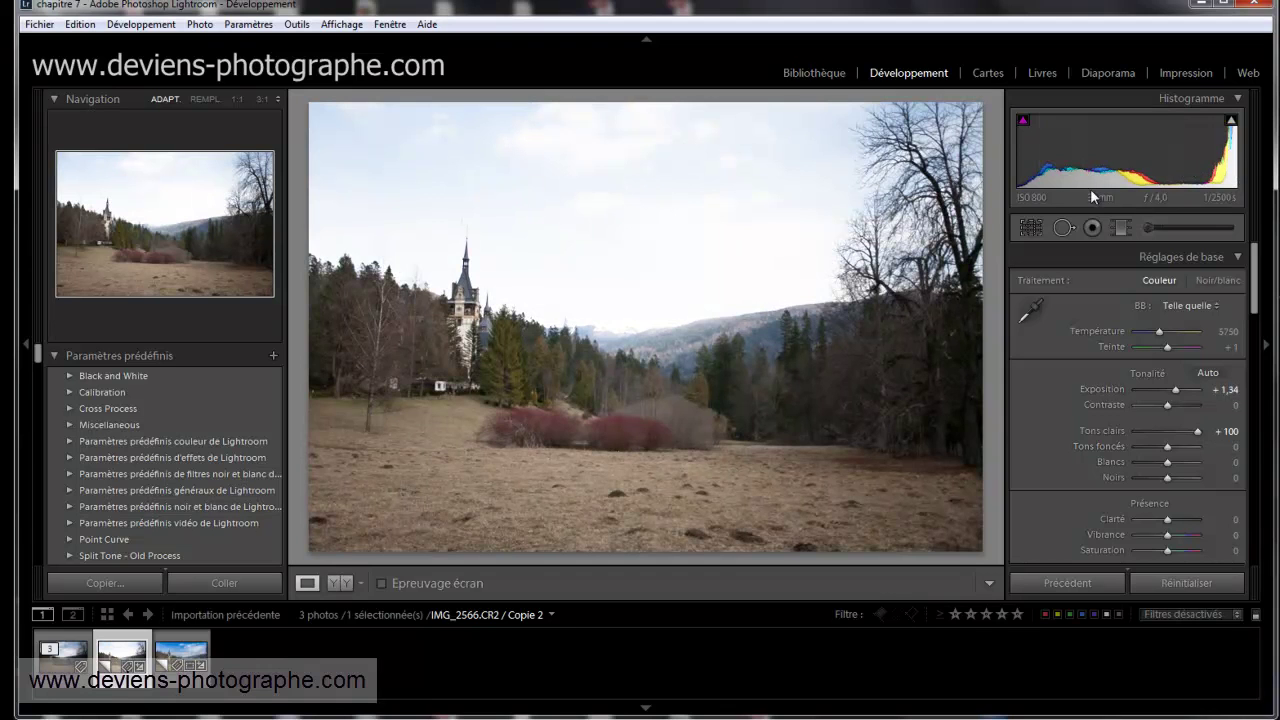
{"action": "key", "text": "ctrl+z"}
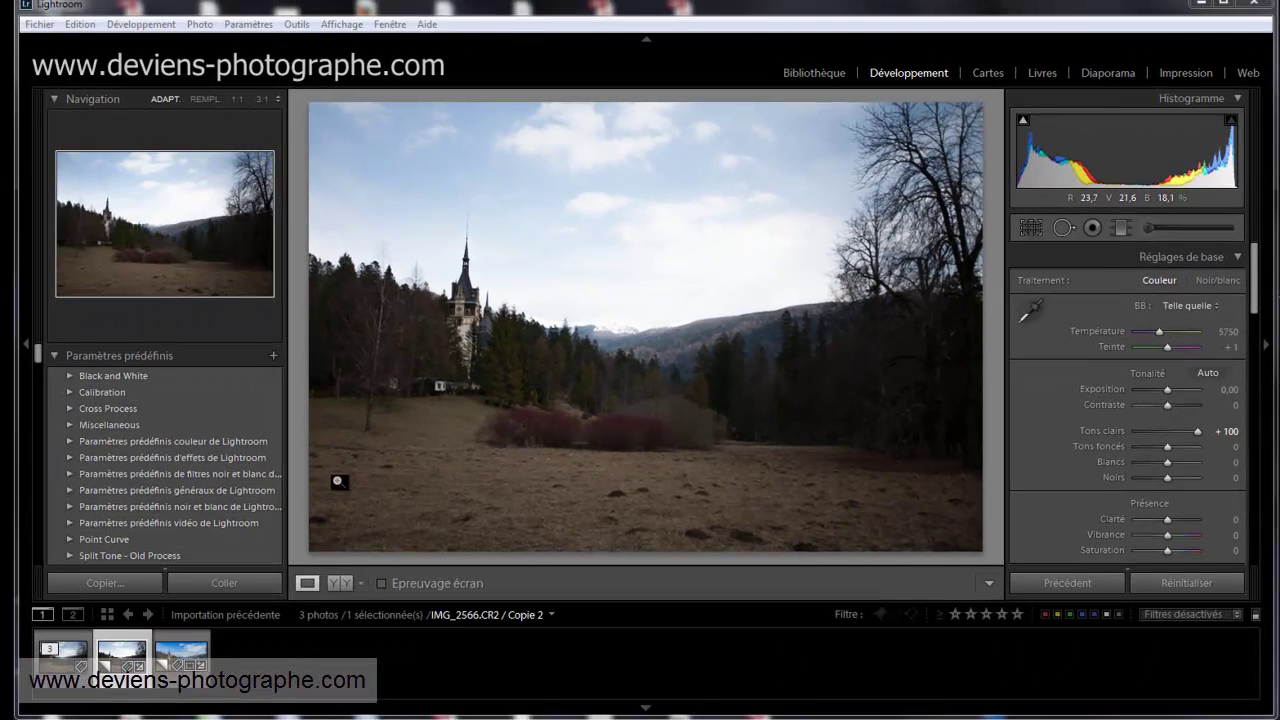
- Hide the navigator and presets area to give the photo more room
{"action": "left_click", "coordinate": [25, 345]}
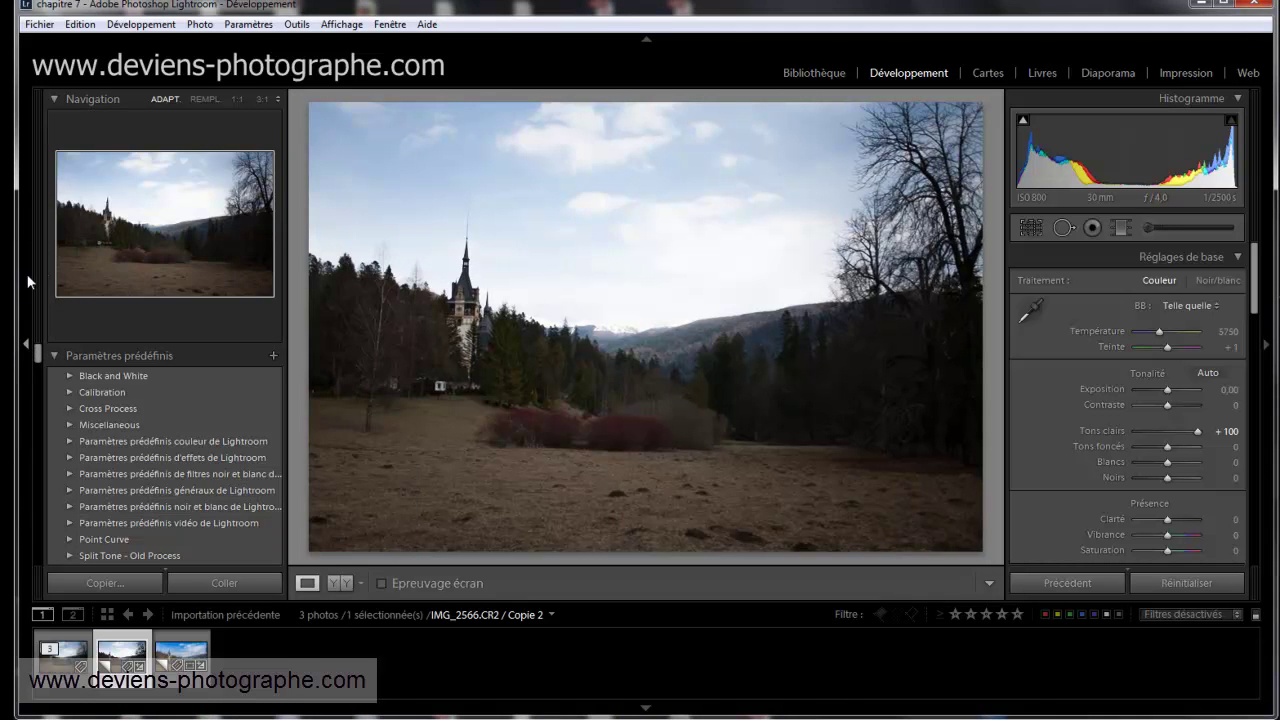
{"action": "left_click", "coordinate": [28, 345]}
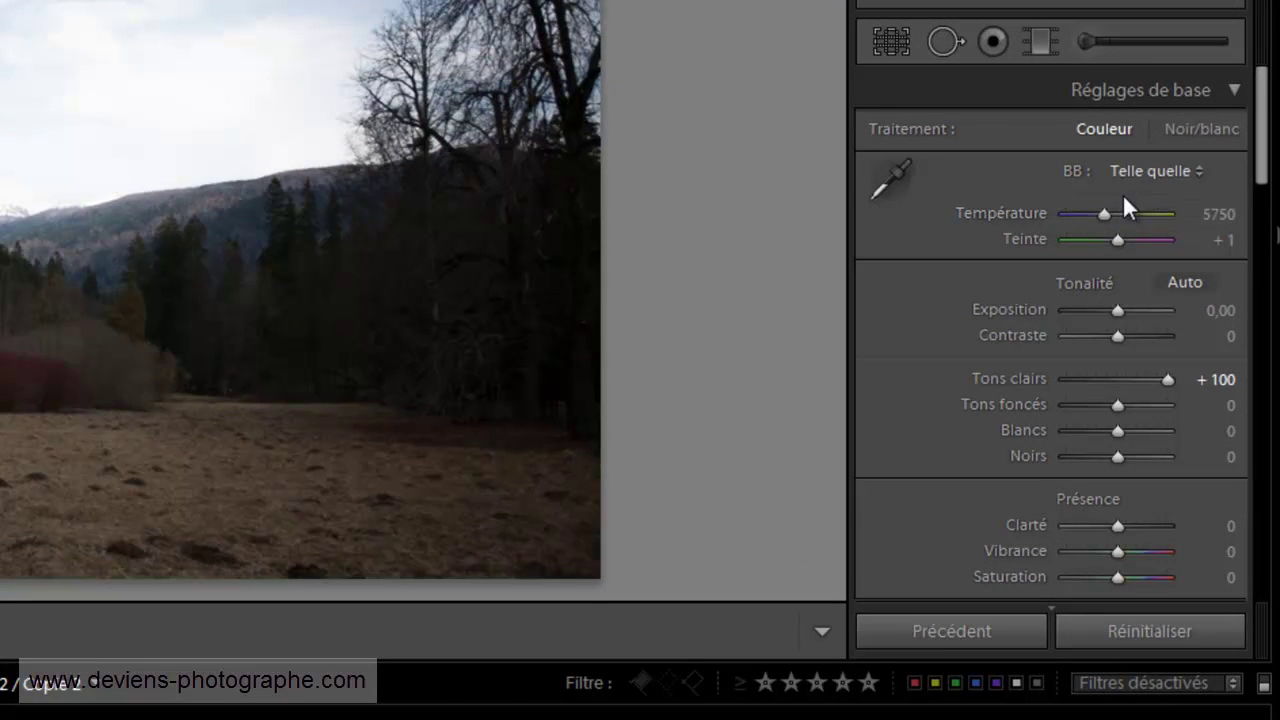
{"action": "scroll", "coordinate": [1122, 193], "scroll_direction": "down", "scroll_amount": 2}
{"action": "scroll", "coordinate": [1122, 193], "scroll_direction": "up", "scroll_amount": 2}
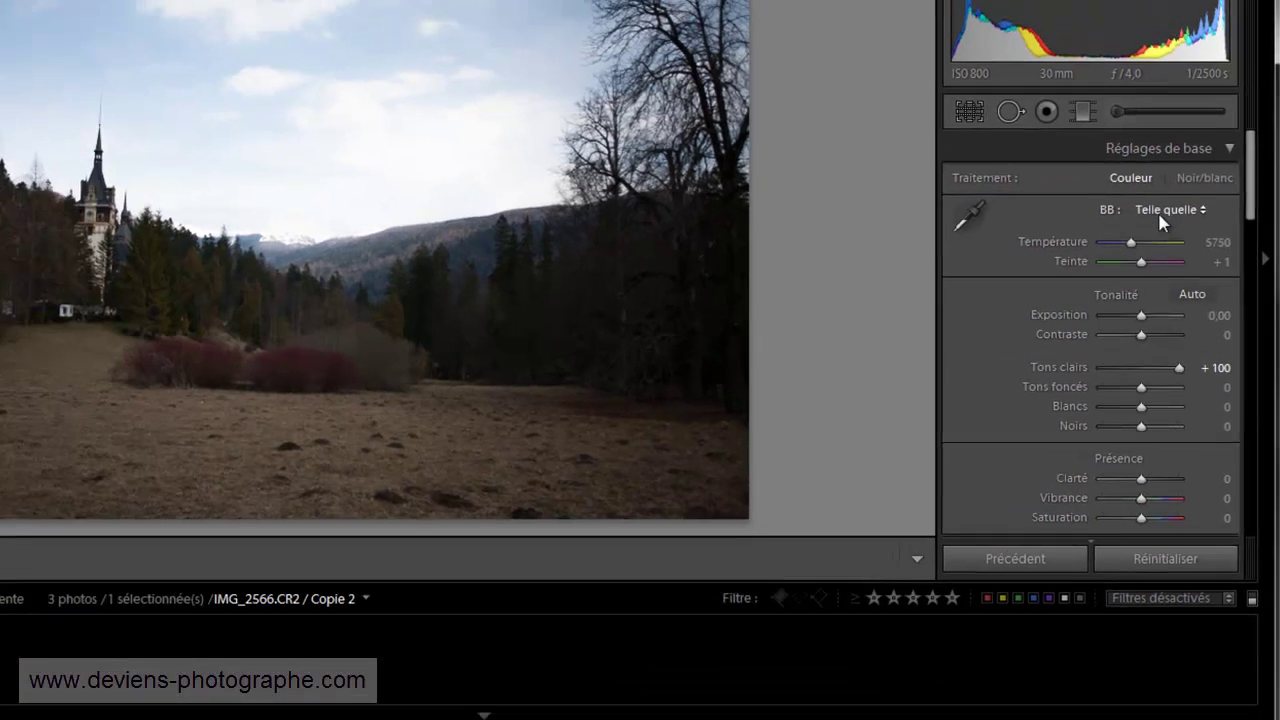
- Try the Auto and Flash white balance presets on the photo, and return to Telle quelle
{"action": "left_click", "coordinate": [1140, 171]}
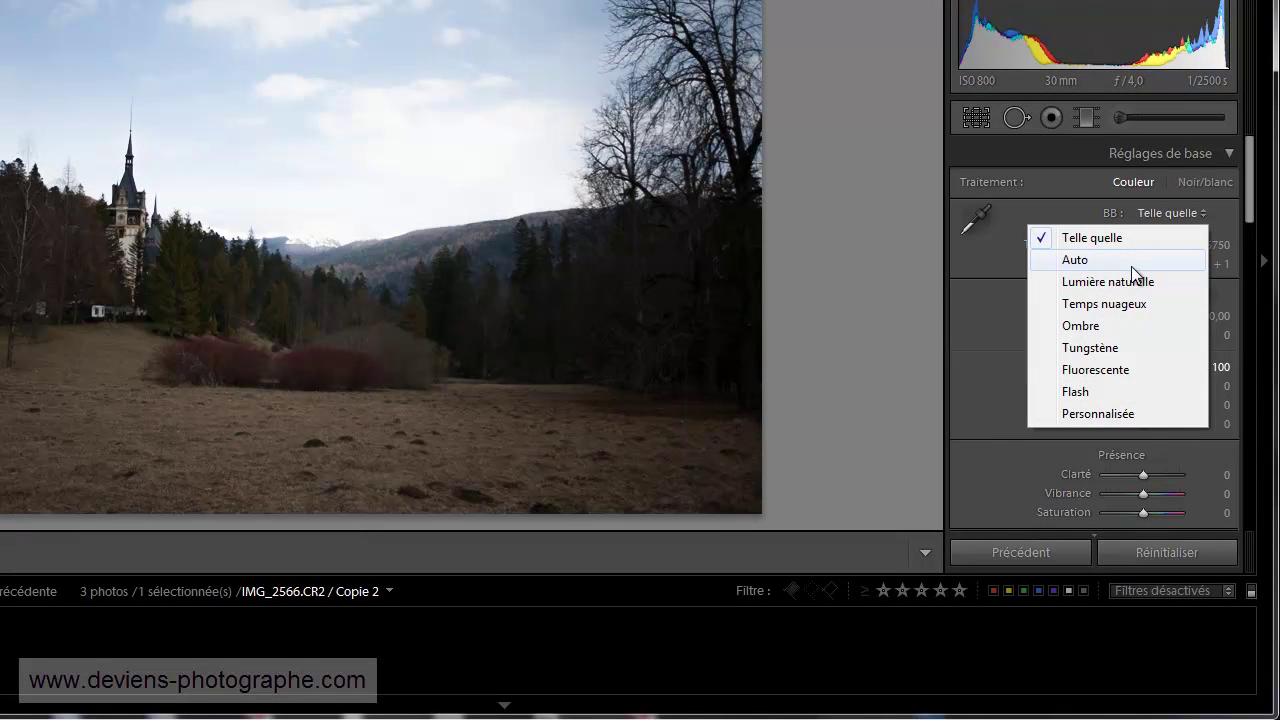
{"action": "left_click", "coordinate": [1131, 264]}
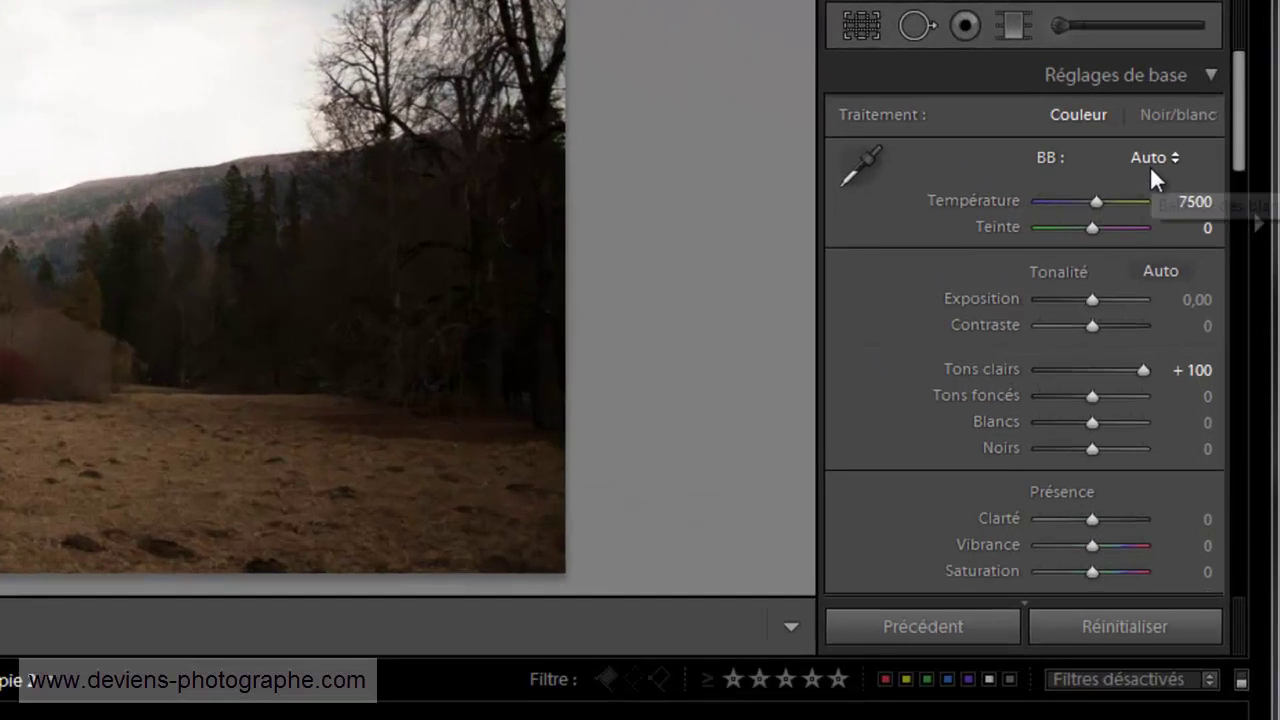
{"action": "left_click", "coordinate": [1182, 213]}
{"action": "left_click", "coordinate": [1048, 161]}
{"action": "left_click", "coordinate": [1128, 127]}
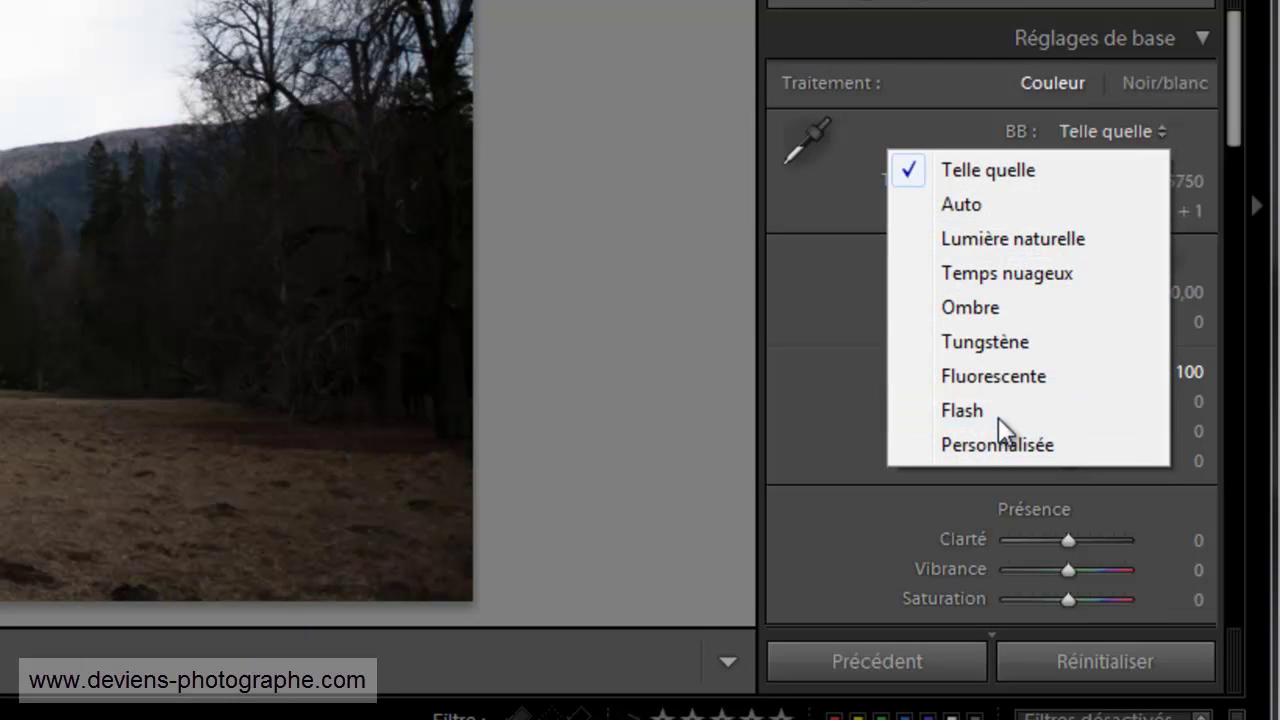
{"action": "left_click", "coordinate": [1003, 412]}
{"action": "left_click", "coordinate": [1123, 126]}
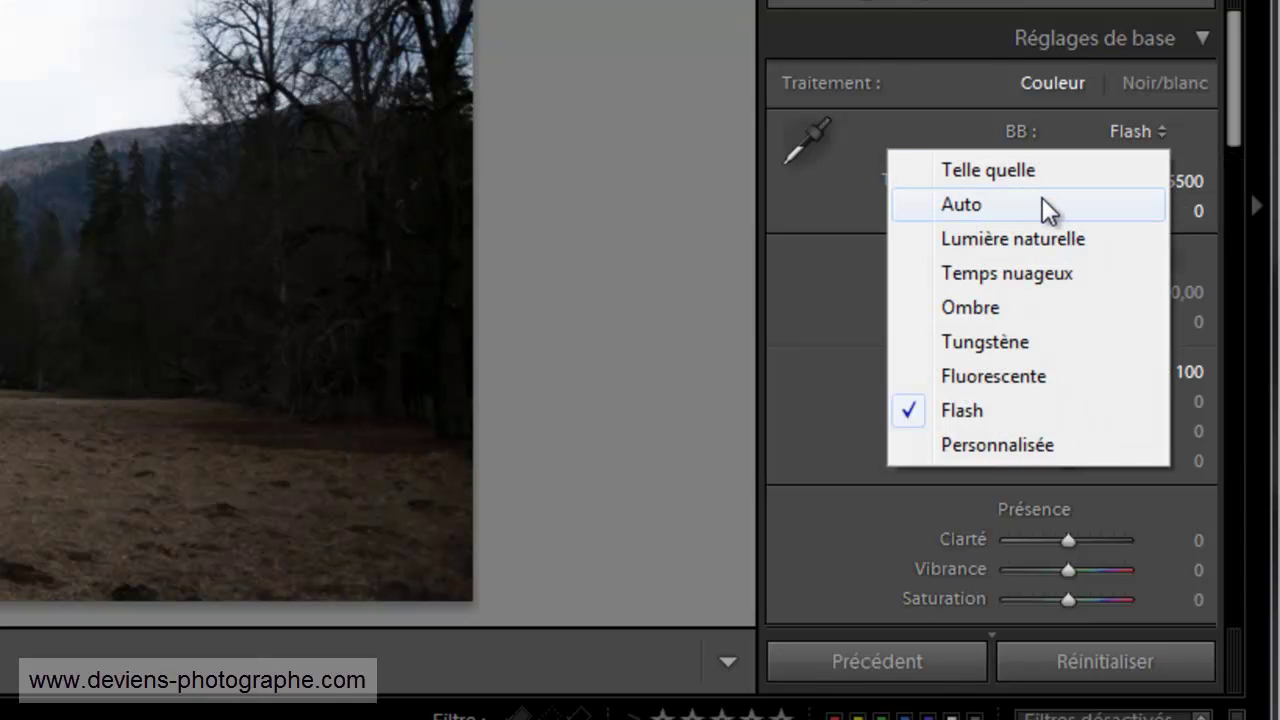
{"action": "left_click", "coordinate": [1041, 202]}
{"action": "left_click", "coordinate": [1129, 128]}
{"action": "left_click", "coordinate": [1098, 170]}
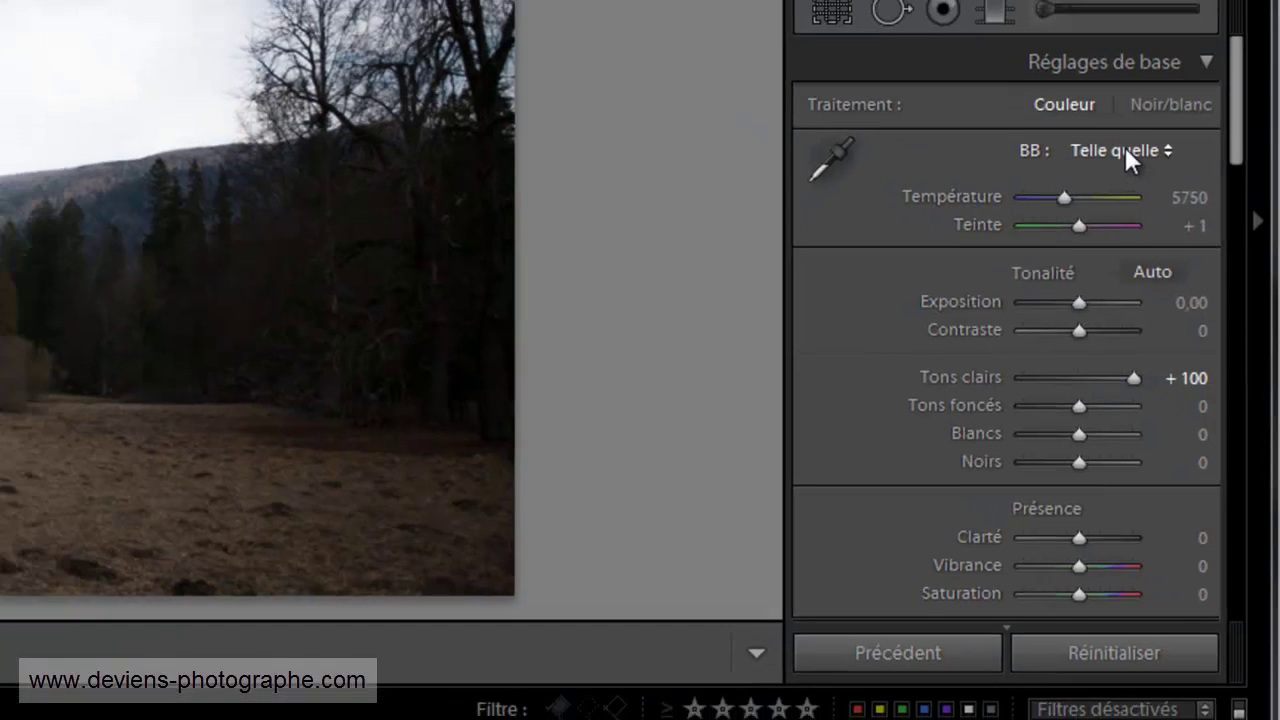
- Apply the Auto white balance and cool the photo by setting the temperature to 6000
{"action": "left_click", "coordinate": [1118, 132]}
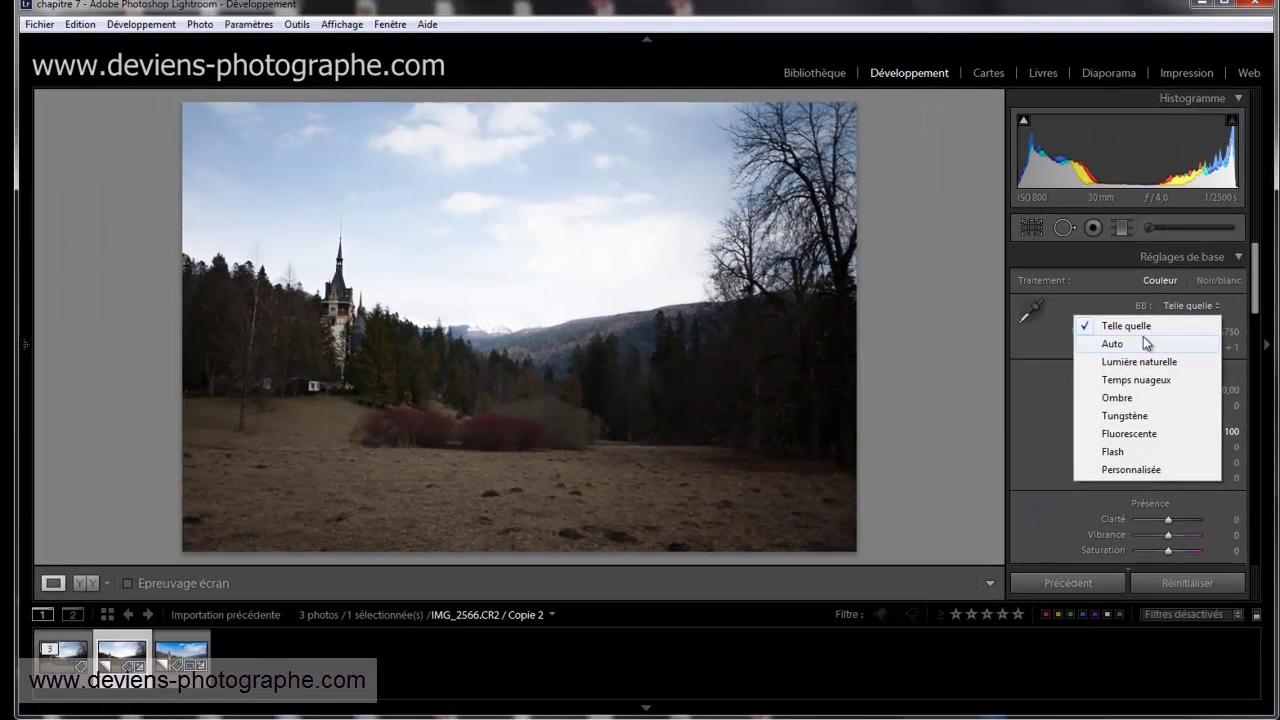
{"action": "left_click", "coordinate": [1144, 340]}
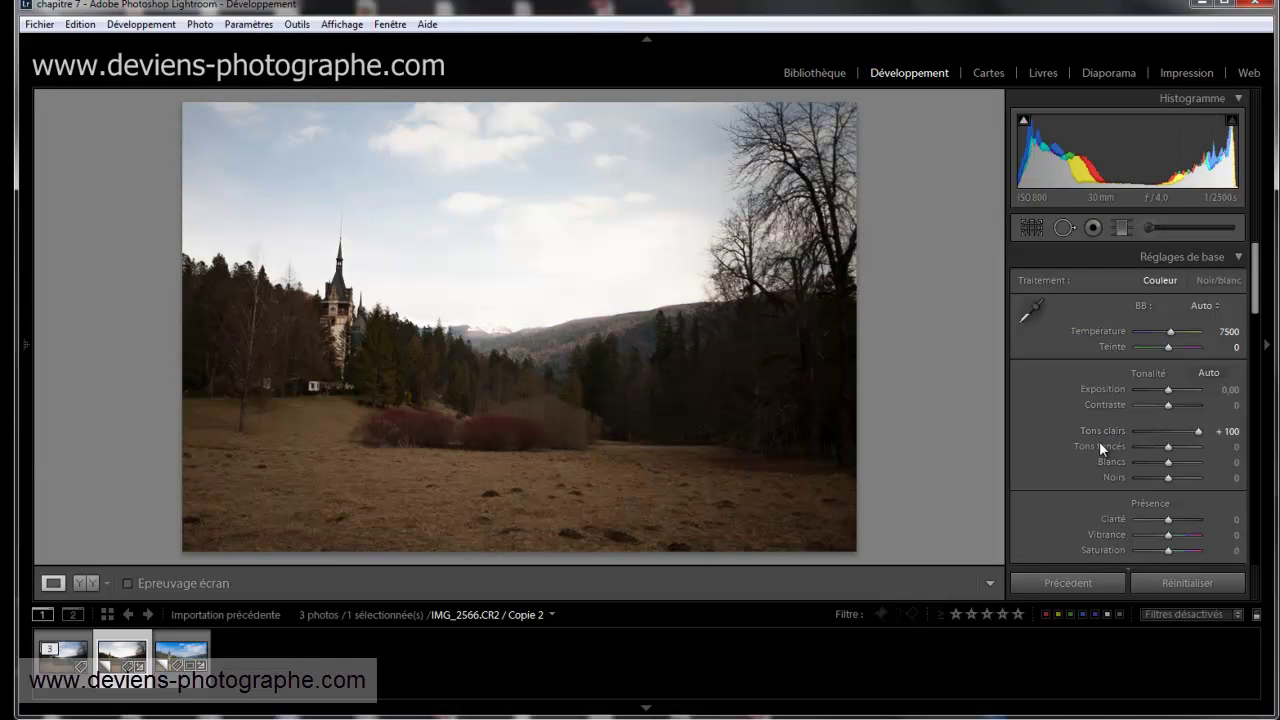
{"action": "left_click_drag", "start_coordinate": [1172, 332], "coordinate": [1141, 349]}
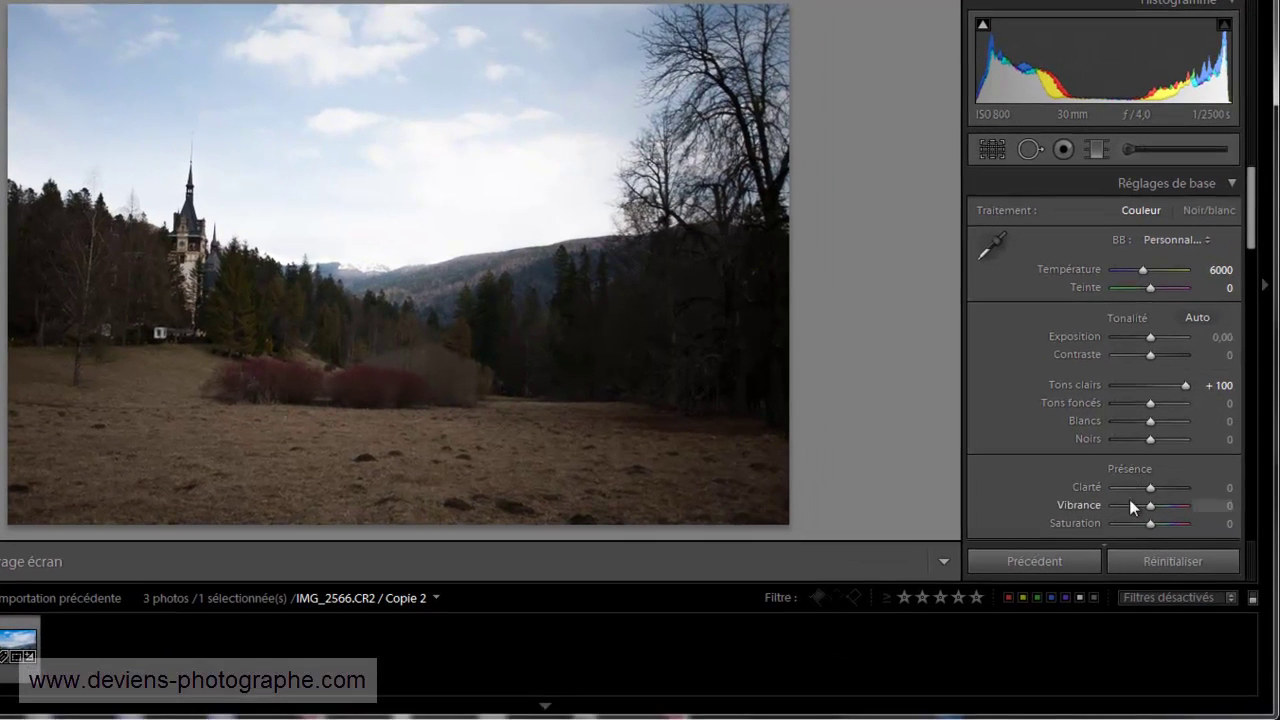
- Hide the filmstrip and raise the photo's exposure to +0,47
{"action": "left_click", "coordinate": [545, 706]}
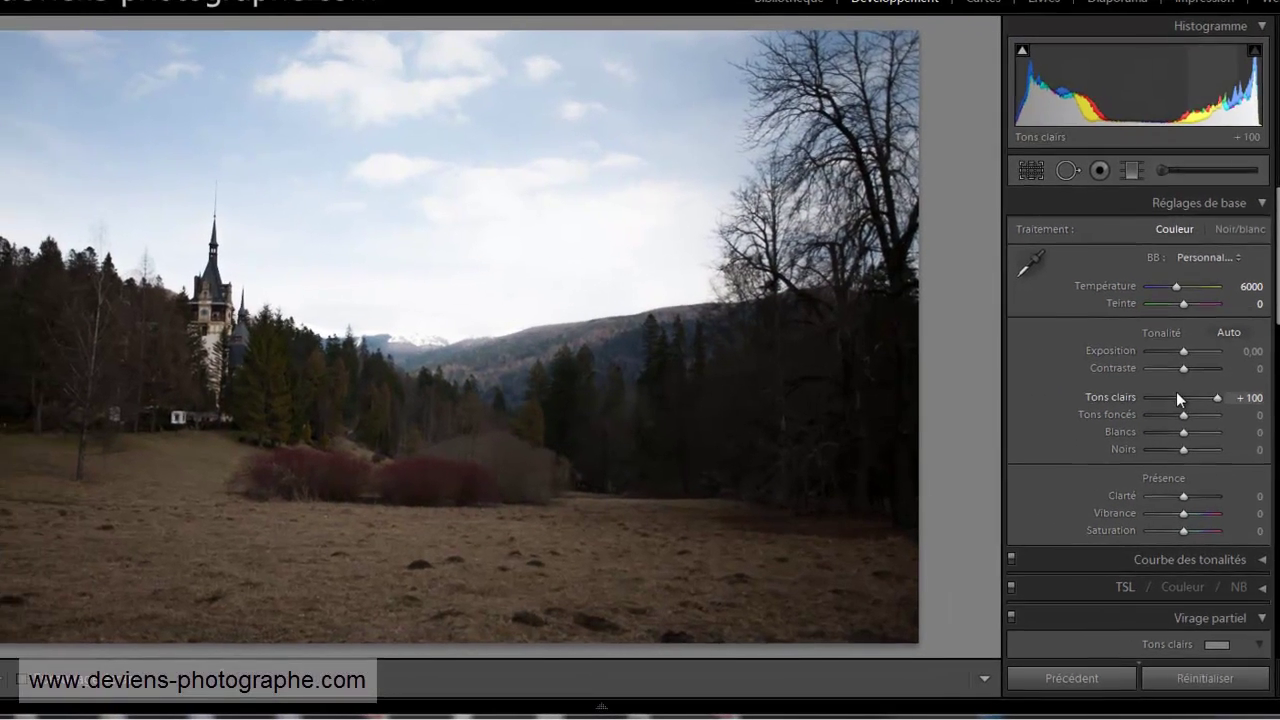
{"action": "mouse_move", "coordinate": [1187, 356]}
{"action": "left_mouse_down"}
{"action": "mouse_move", "coordinate": [1172, 363]}
{"action": "mouse_move", "coordinate": [1188, 362]}
{"action": "left_mouse_up"}
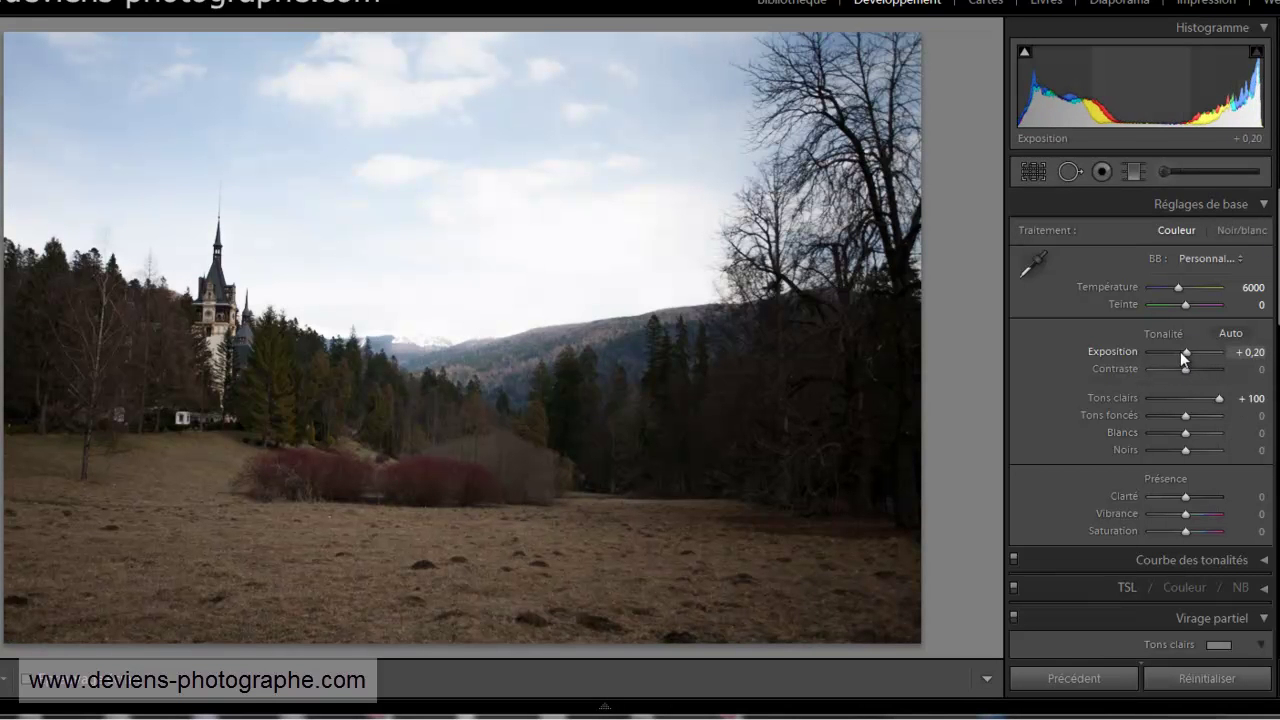
{"action": "left_click_drag", "start_coordinate": [1186, 350], "coordinate": [1189, 350]}
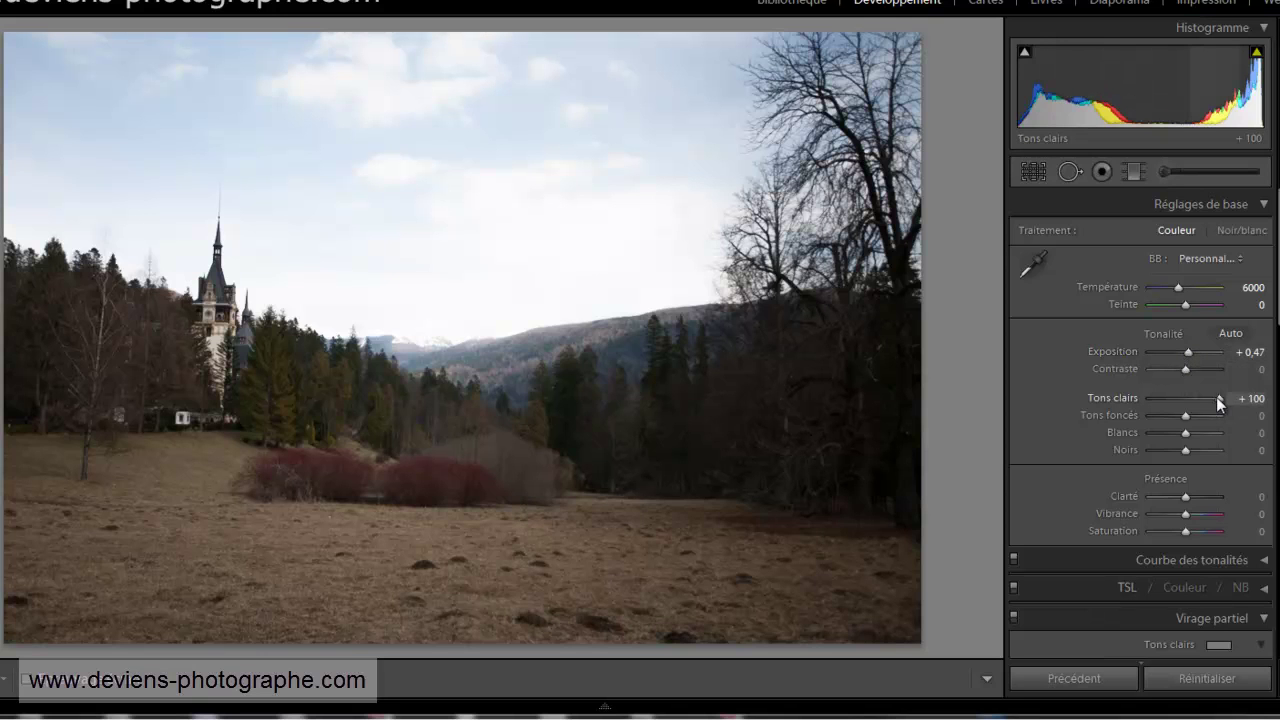
- Lower the highlights to +4, try adjusting the bright tones through the histogram, and undo that adjustment
{"action": "left_click_drag", "start_coordinate": [1216, 397], "coordinate": [1161, 441]}
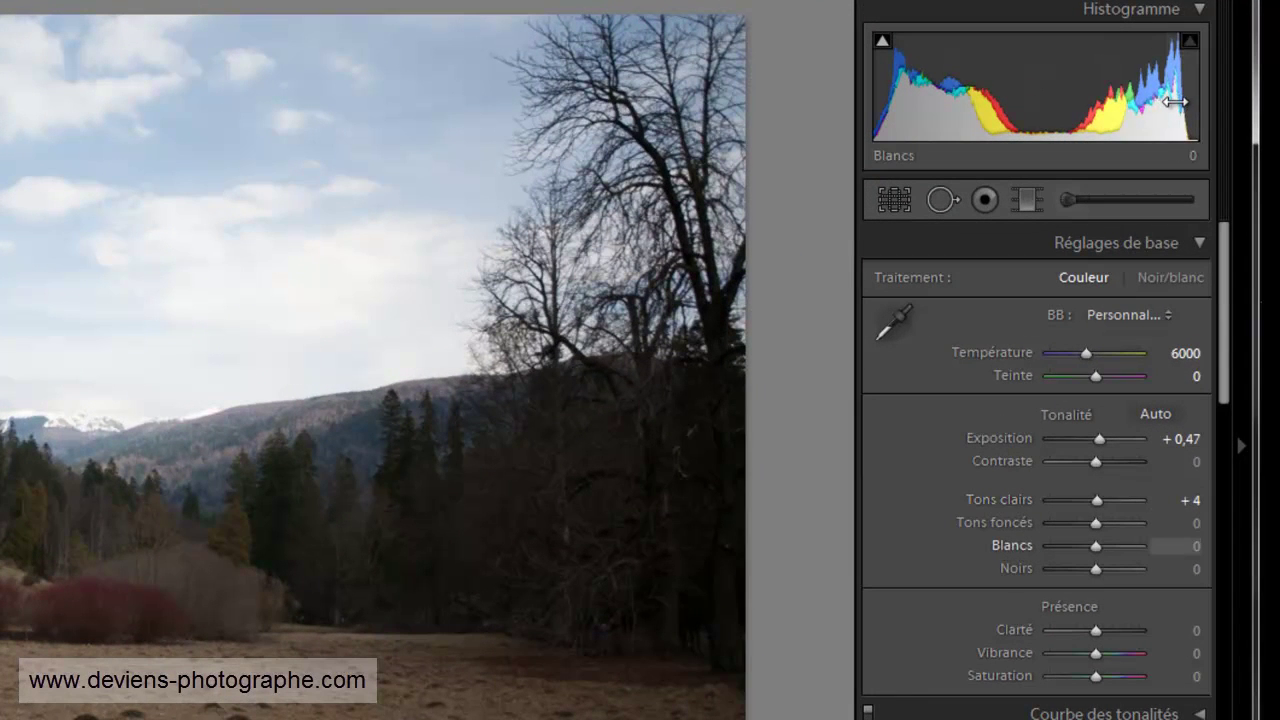
{"action": "left_click_drag", "start_coordinate": [1190, 121], "coordinate": [1128, 102]}
{"action": "left_click_drag", "start_coordinate": [1180, 122], "coordinate": [1188, 122]}
{"action": "key", "text": "ctrl+z"}
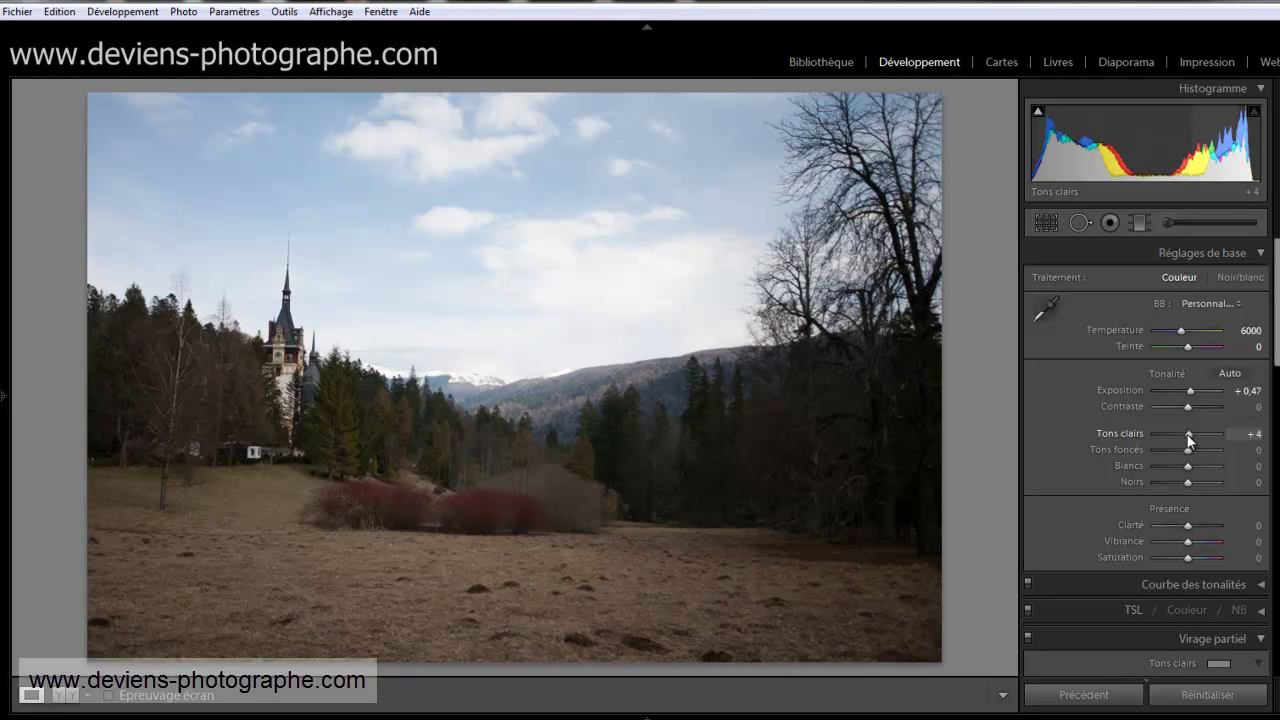
- Set the highlights to −100, shadows to +65, whites to −55 and blacks to −9
{"action": "left_click_drag", "start_coordinate": [1189, 440], "coordinate": [1153, 440]}
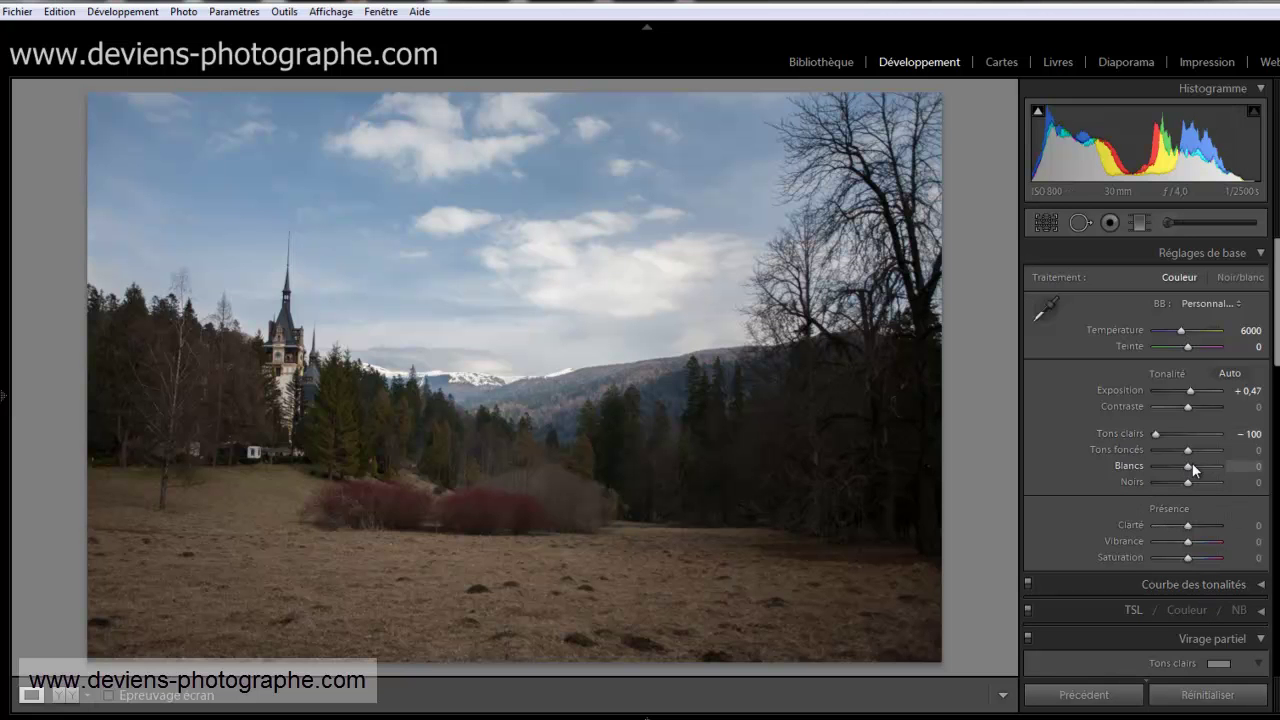
{"action": "left_click_drag", "start_coordinate": [1188, 452], "coordinate": [1208, 474]}
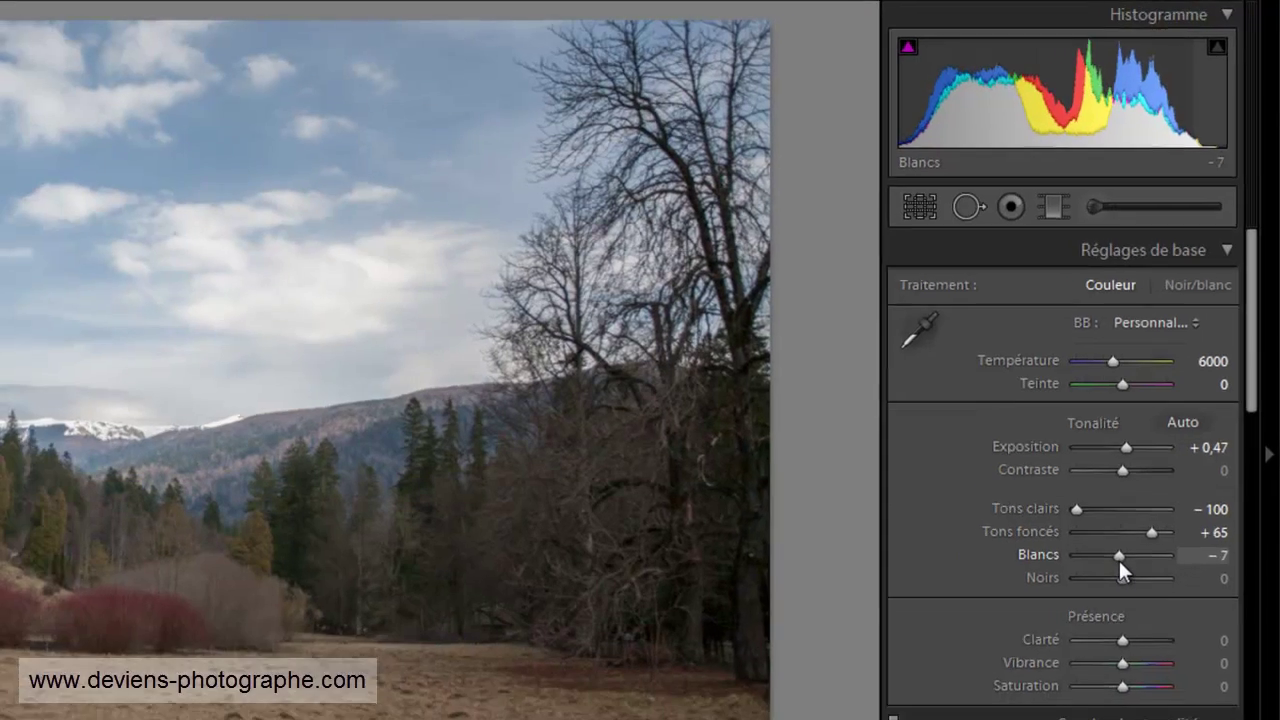
{"action": "left_click_drag", "start_coordinate": [1108, 592], "coordinate": [1081, 608]}
{"action": "left_click_drag", "start_coordinate": [1137, 469], "coordinate": [1160, 489]}
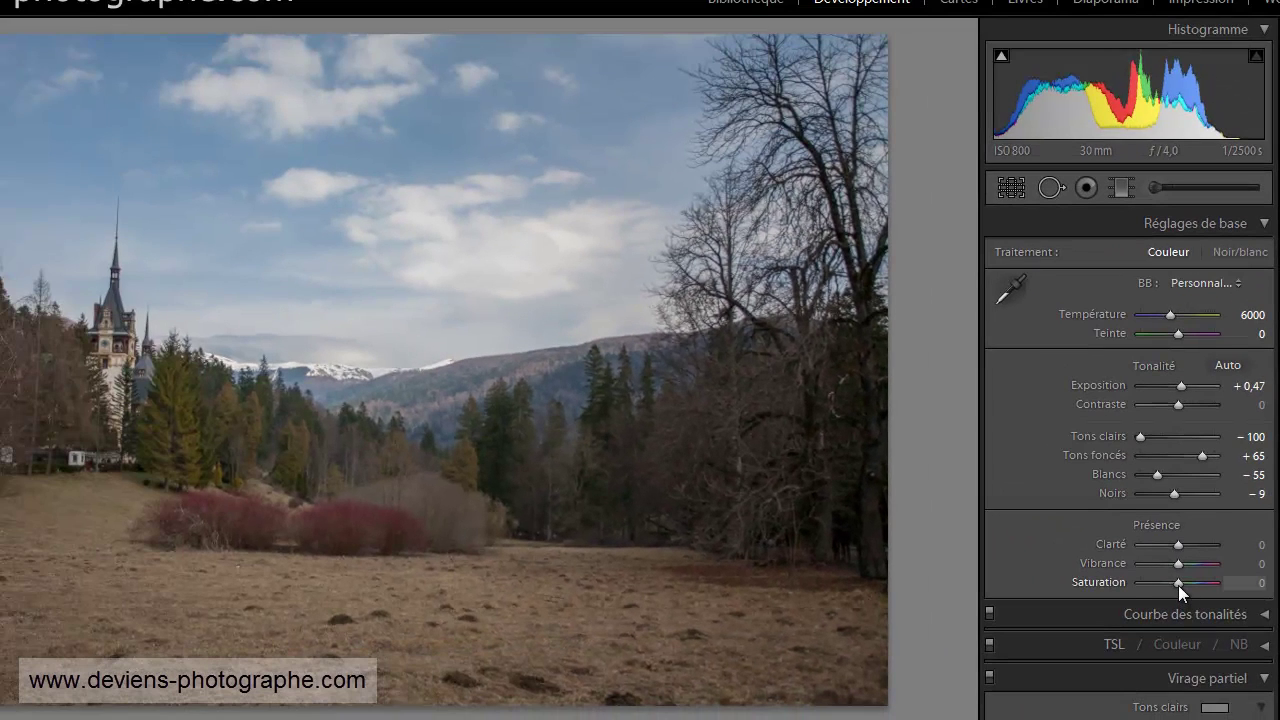
- Try the saturation at +100 and +55, and reset it to 0
{"action": "left_click_drag", "start_coordinate": [1178, 585], "coordinate": [1265, 620]}
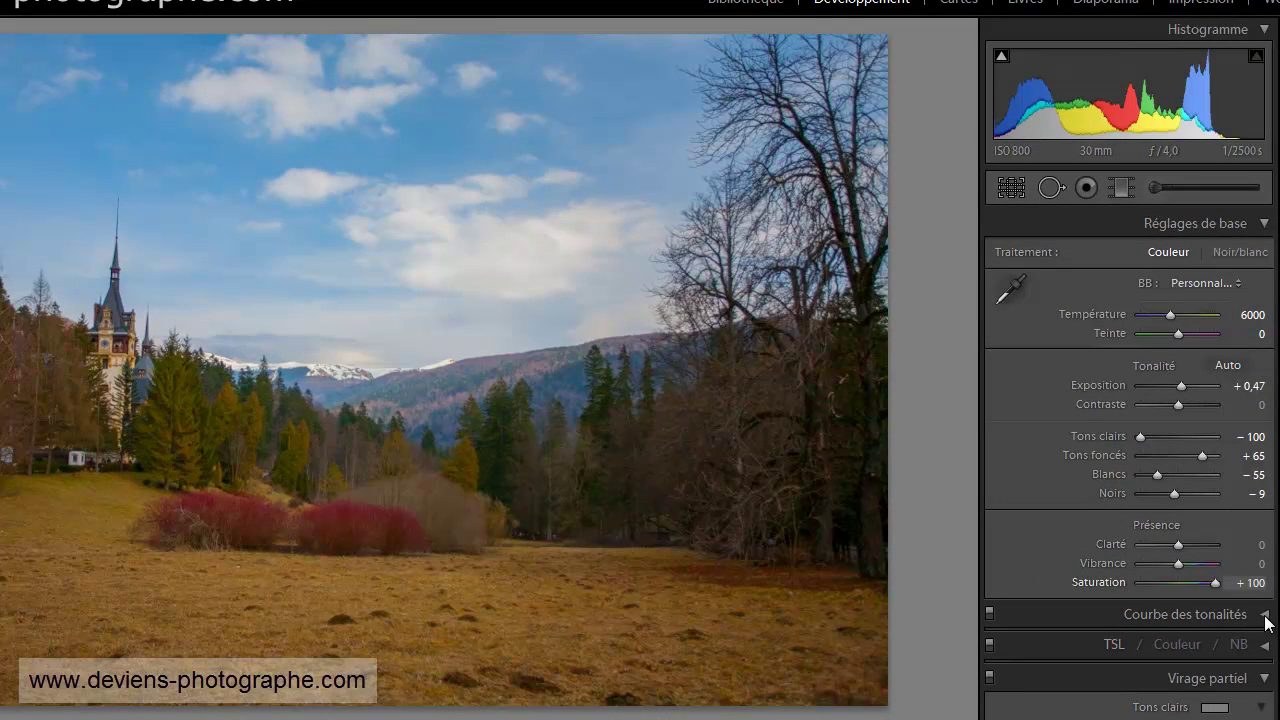
{"action": "left_click_drag", "start_coordinate": [1214, 608], "coordinate": [1198, 595]}
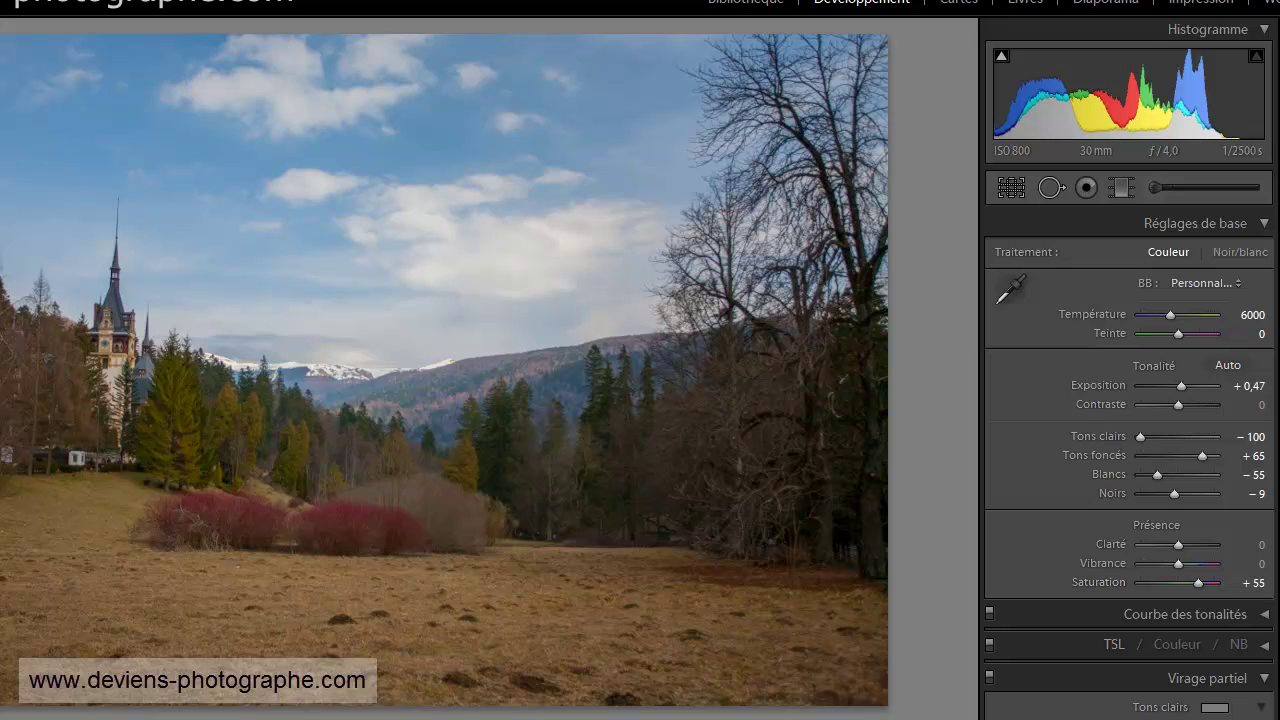
{"action": "double_click", "coordinate": [1200, 587]}
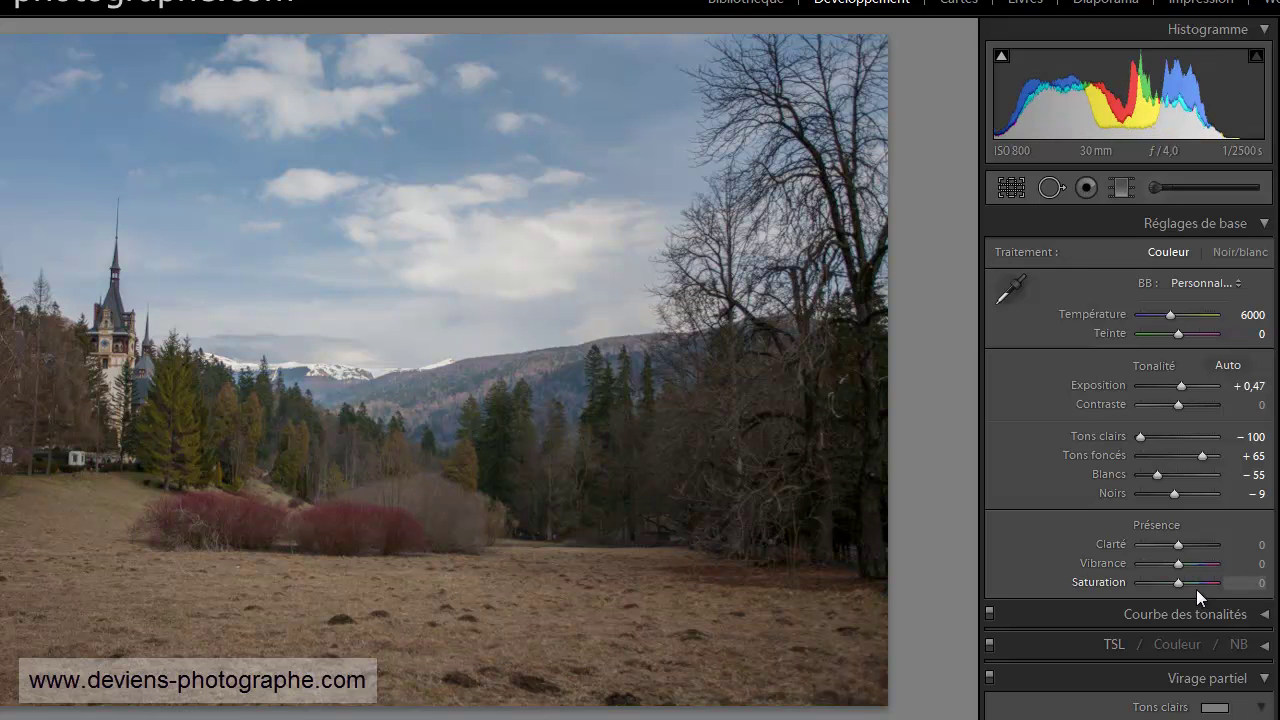
- Set the photo's clarity to +31, vibrance to +52 and saturation to +44
{"action": "left_click_drag", "start_coordinate": [1175, 582], "coordinate": [1202, 589]}
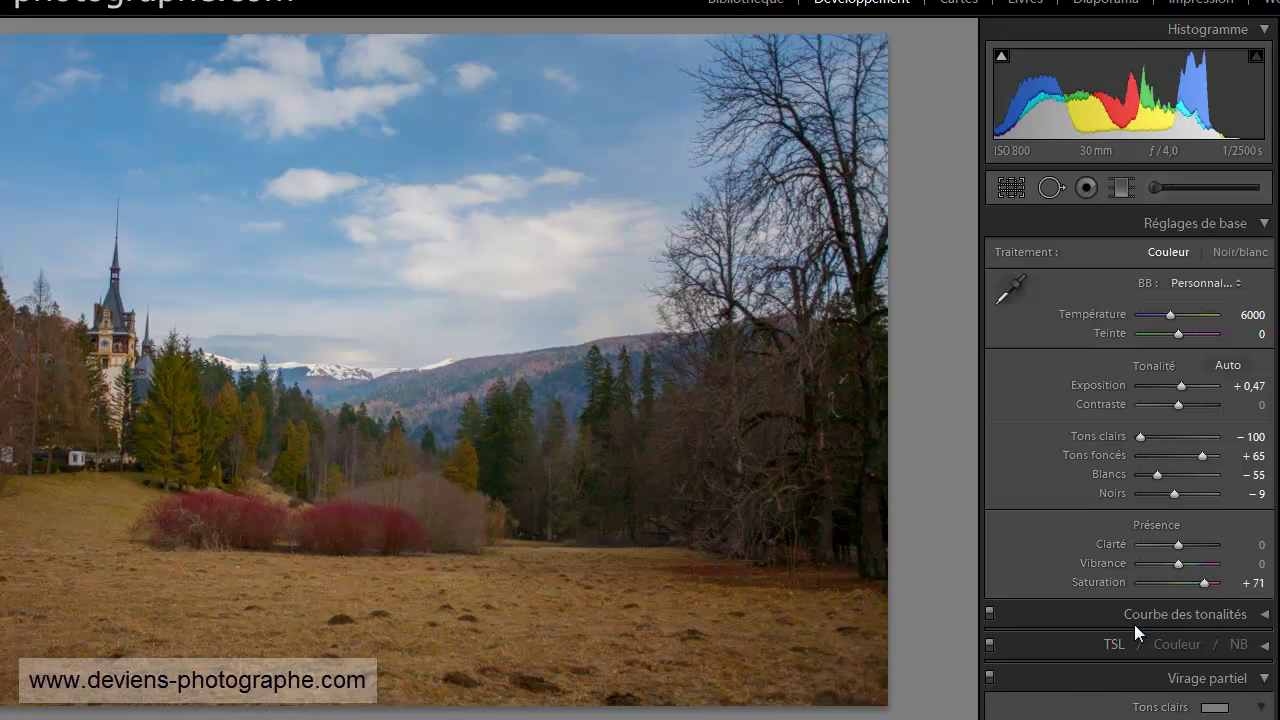
{"action": "left_click_drag", "start_coordinate": [1177, 562], "coordinate": [1123, 575]}
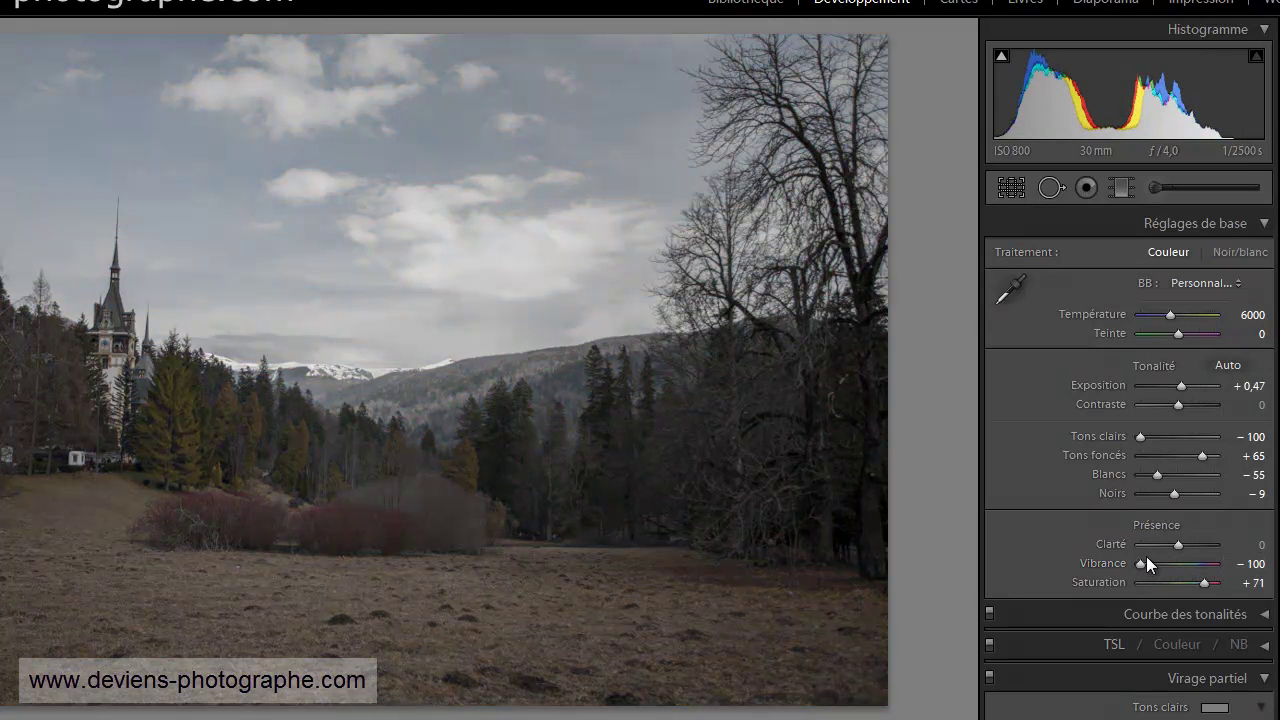
{"action": "left_click_drag", "start_coordinate": [1140, 567], "coordinate": [1199, 573]}
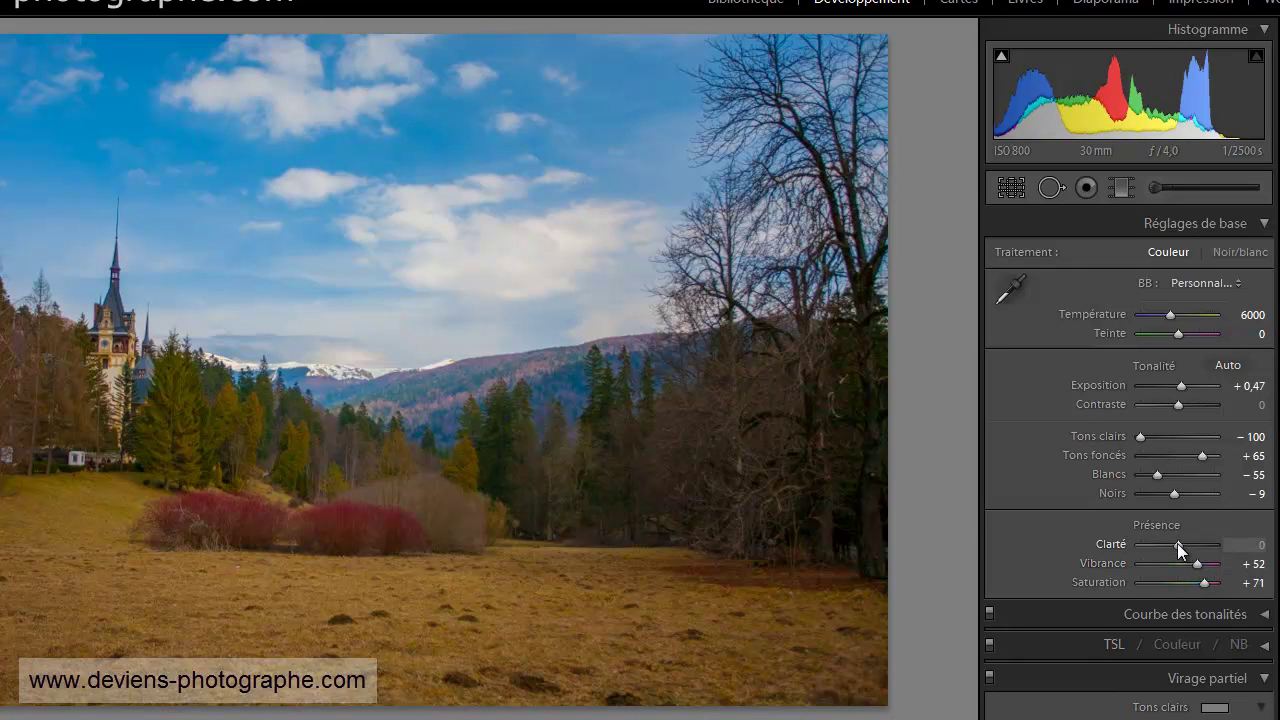
{"action": "left_click_drag", "start_coordinate": [1177, 543], "coordinate": [1193, 586]}
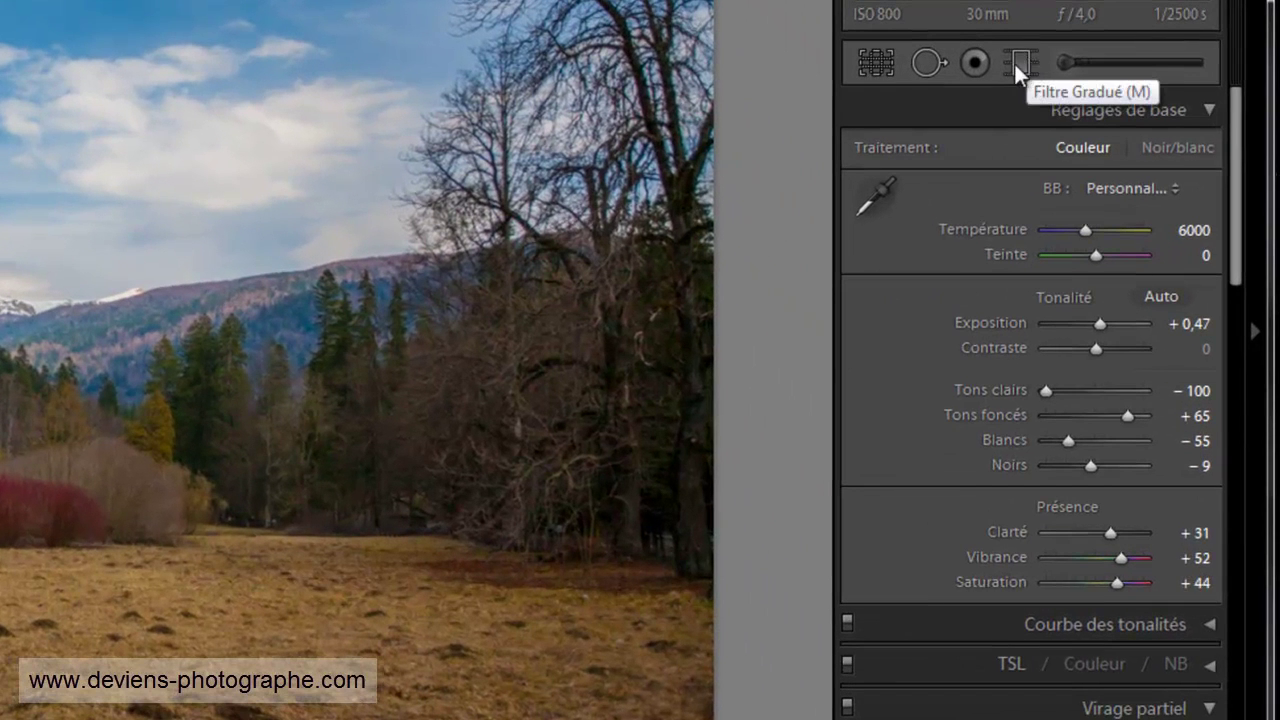
- Place a horizontal graduated filter over the sky, fading downward, and move it up so its centre line crosses the clouds
{"action": "left_click", "coordinate": [1016, 61]}
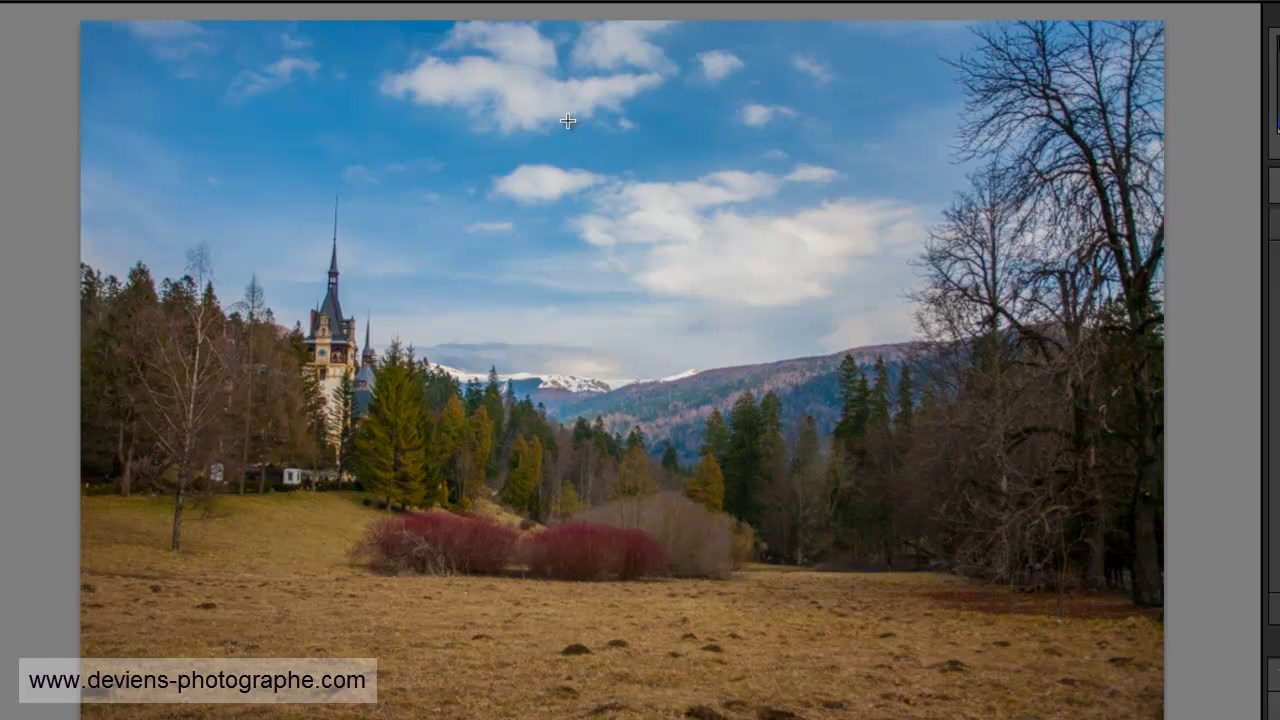
{"action": "left_click_drag", "start_coordinate": [567, 130], "coordinate": [565, 538]}
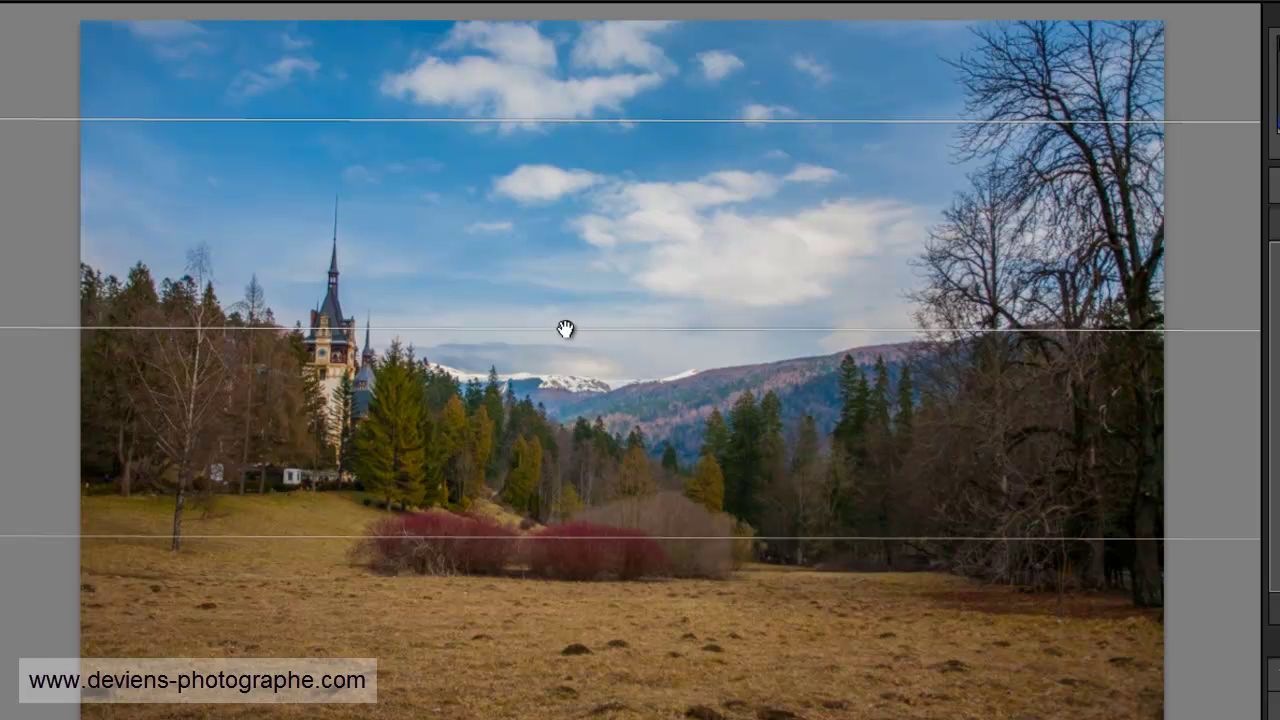
{"action": "left_click_drag", "start_coordinate": [565, 330], "coordinate": [561, 224]}
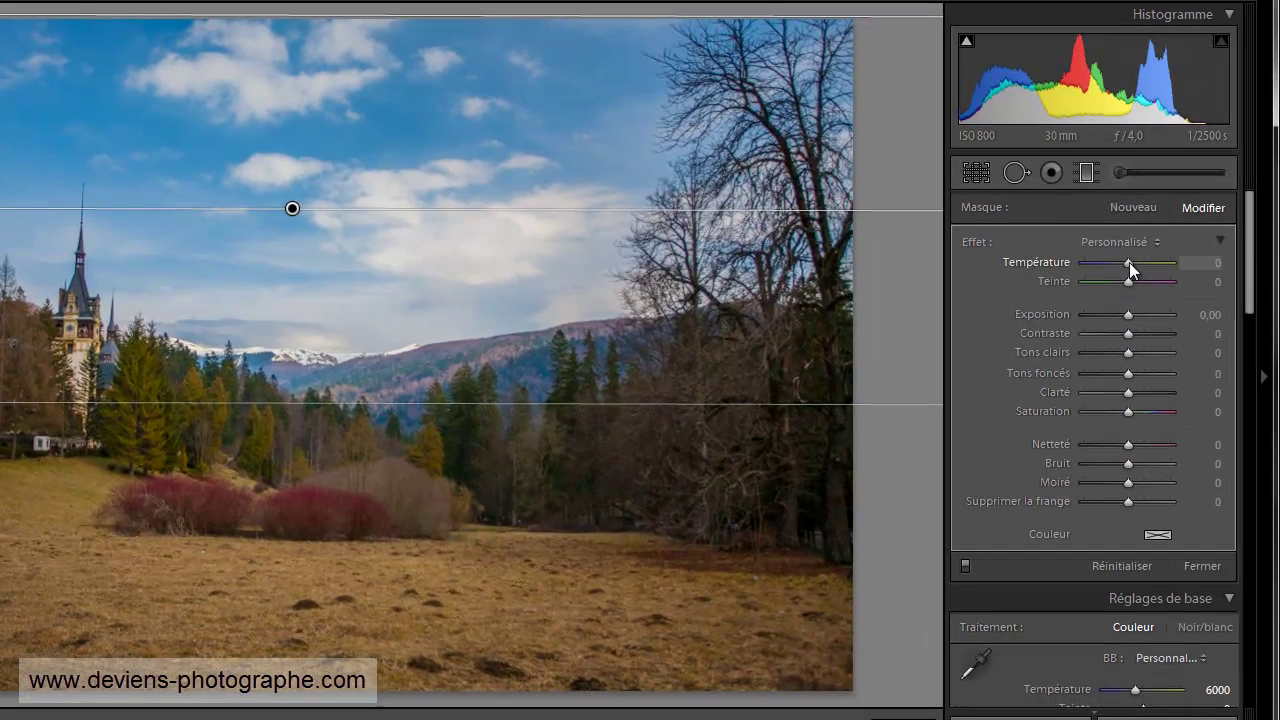
{"action": "mouse_move", "coordinate": [1129, 262]}
{"action": "left_mouse_down"}
{"action": "mouse_move", "coordinate": [1101, 269]}
{"action": "mouse_move", "coordinate": [1149, 264]}
{"action": "mouse_move", "coordinate": [1105, 266]}
{"action": "mouse_move", "coordinate": [1129, 261]}
{"action": "left_mouse_up"}
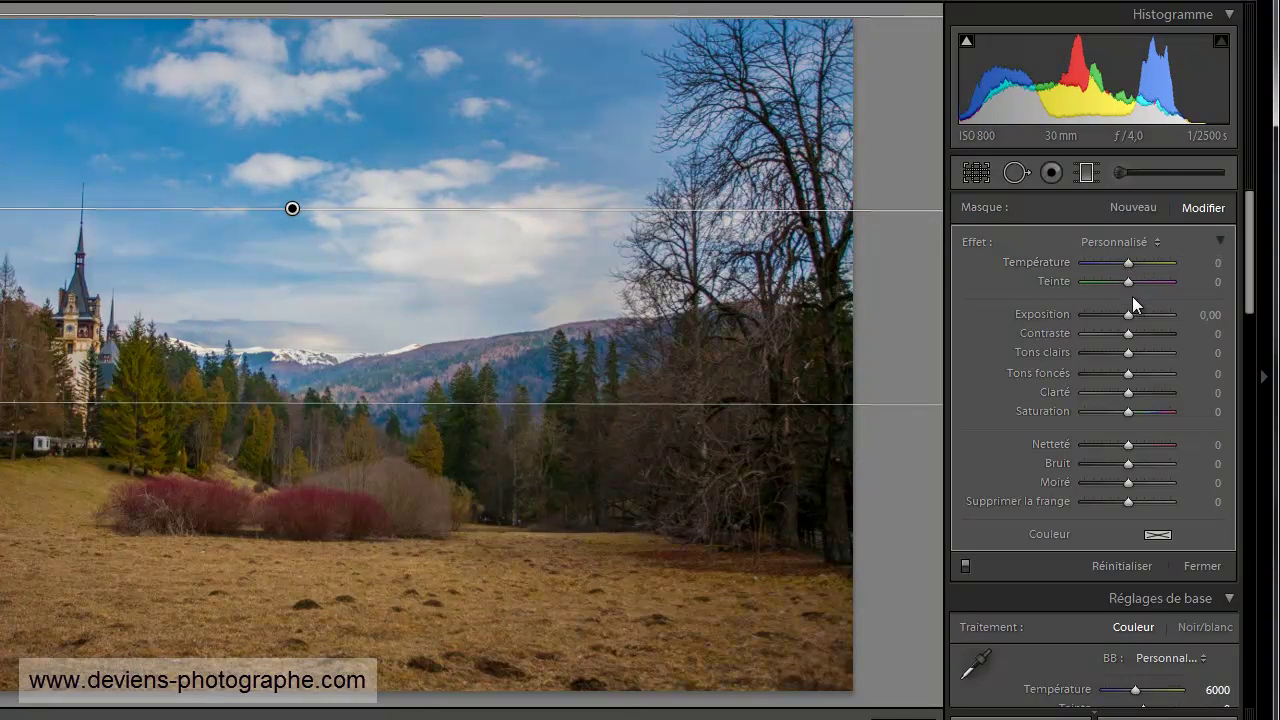
- Shift the sky's graduated filter slightly down, pull its lower boundary back up to narrow the fade, and set its exposure to −1,24
{"action": "left_click_drag", "start_coordinate": [1128, 317], "coordinate": [1121, 318]}
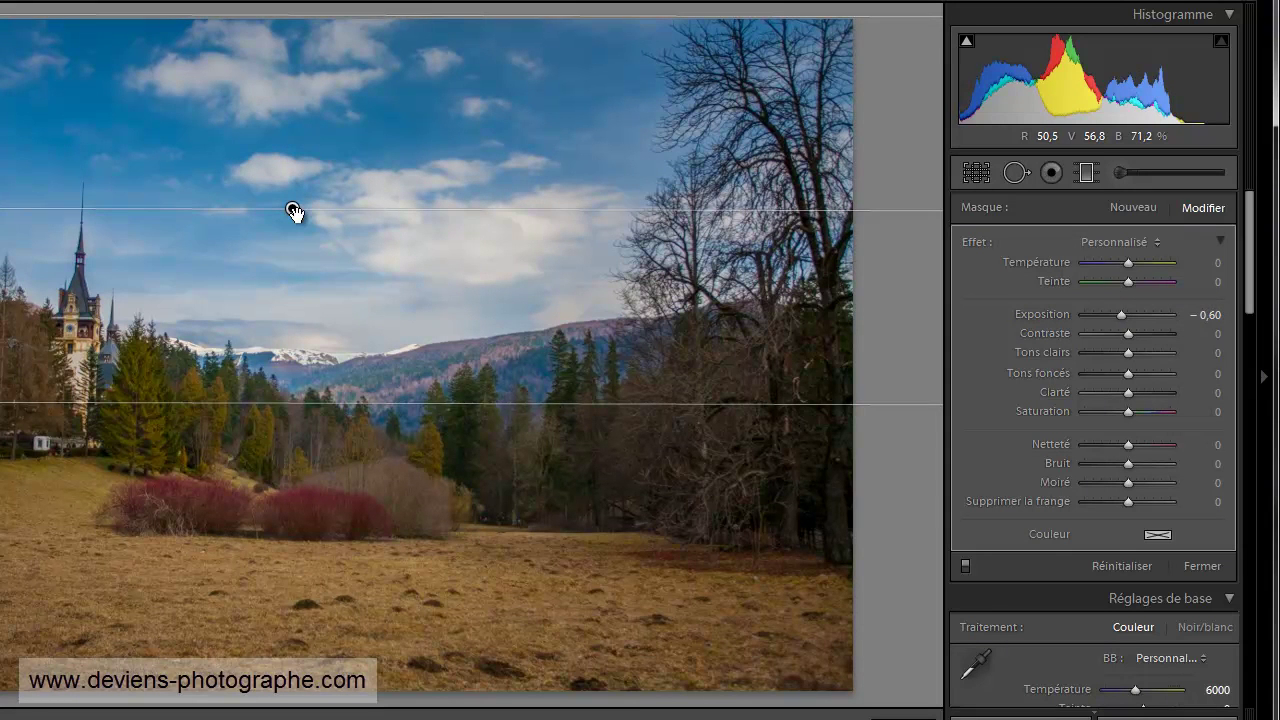
{"action": "left_click_drag", "start_coordinate": [292, 212], "coordinate": [292, 236]}
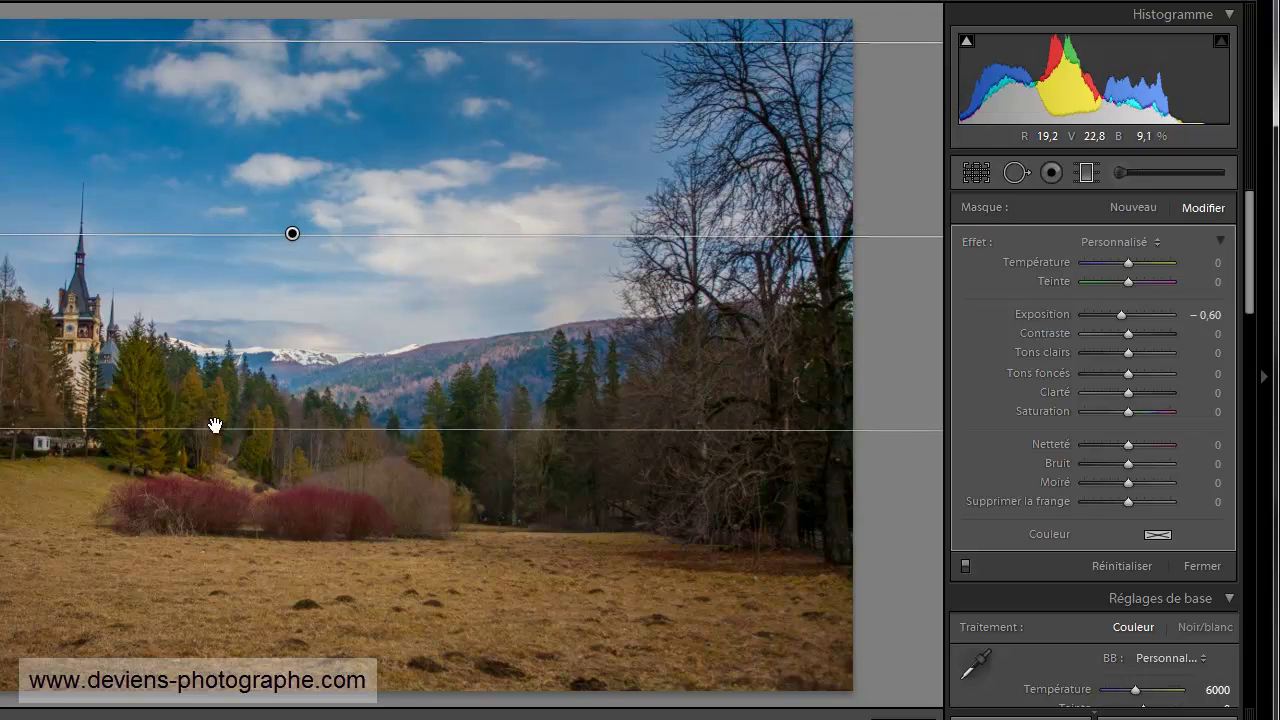
{"action": "left_click_drag", "start_coordinate": [263, 429], "coordinate": [259, 399]}
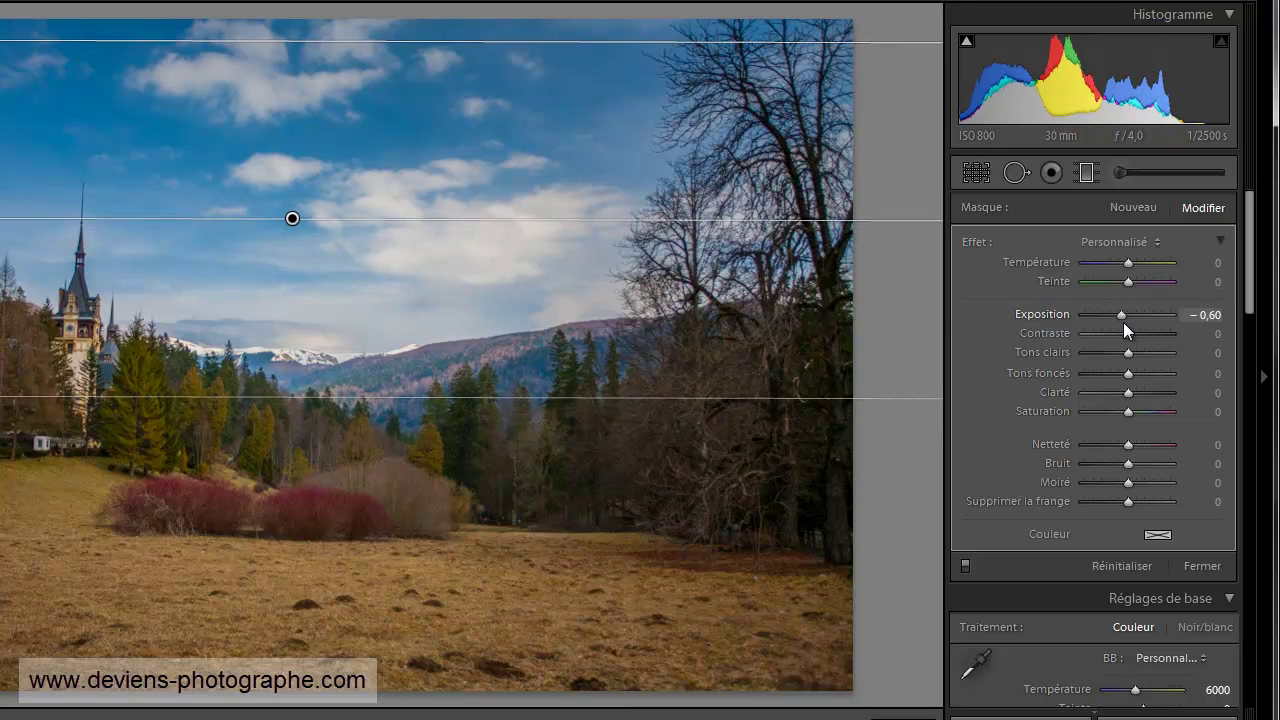
{"action": "mouse_move", "coordinate": [1121, 315]}
{"action": "left_mouse_down"}
{"action": "mouse_move", "coordinate": [1045, 320]}
{"action": "mouse_move", "coordinate": [1114, 316]}
{"action": "left_mouse_up"}
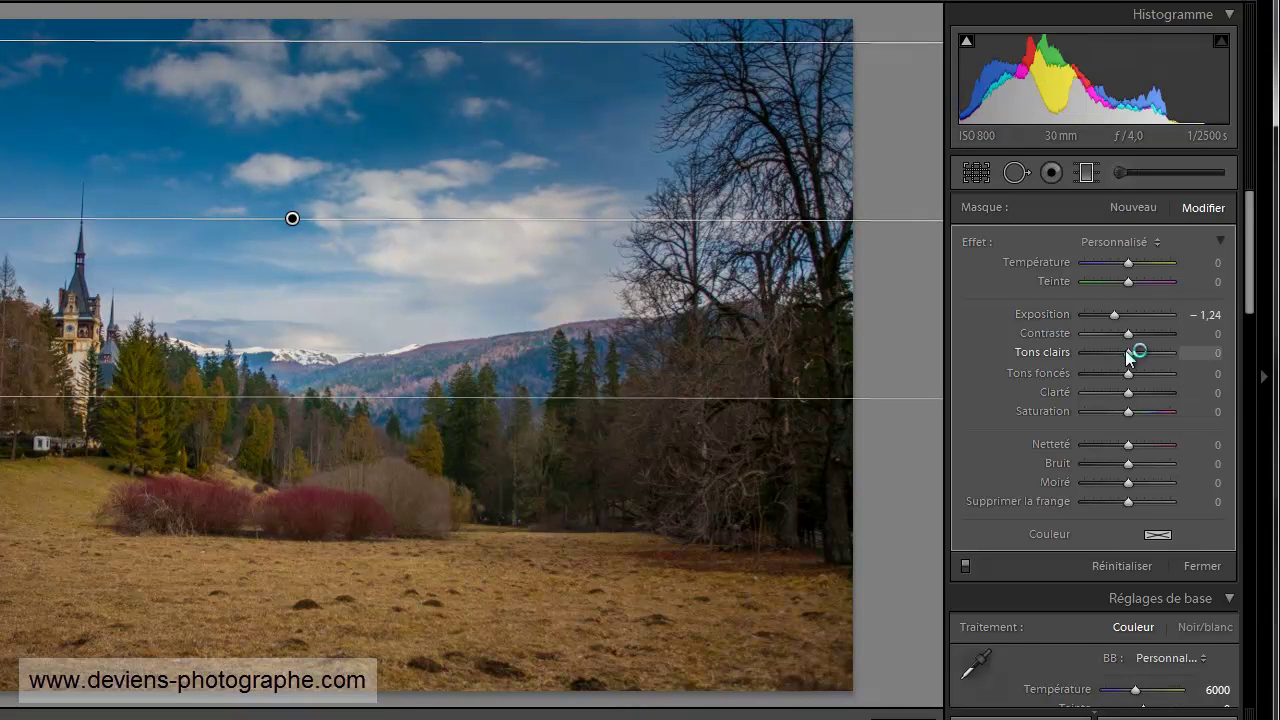
- Set the graduated filter's contrast to 26, highlights to −36 and shadows to −56
{"action": "left_click_drag", "start_coordinate": [1127, 335], "coordinate": [1138, 333]}
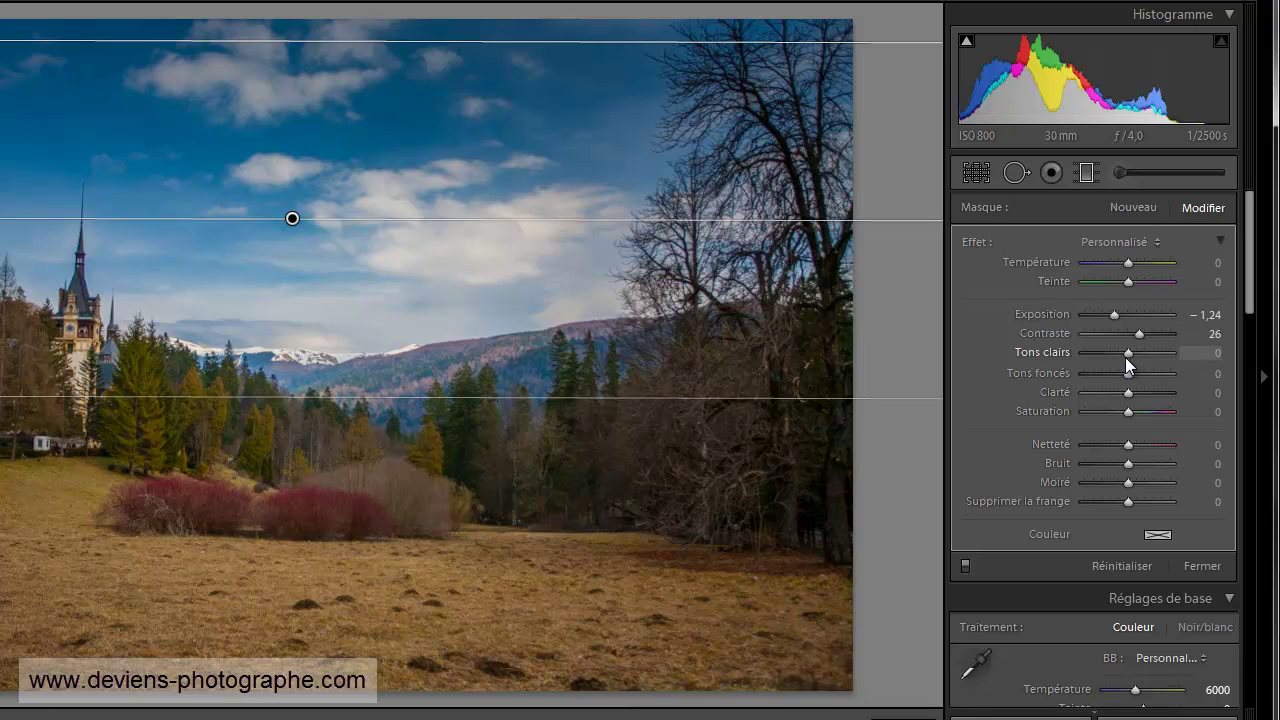
{"action": "mouse_move", "coordinate": [1123, 357]}
{"action": "left_mouse_down"}
{"action": "mouse_move", "coordinate": [1081, 354]}
{"action": "mouse_move", "coordinate": [1146, 350]}
{"action": "mouse_move", "coordinate": [1110, 354]}
{"action": "left_mouse_up"}
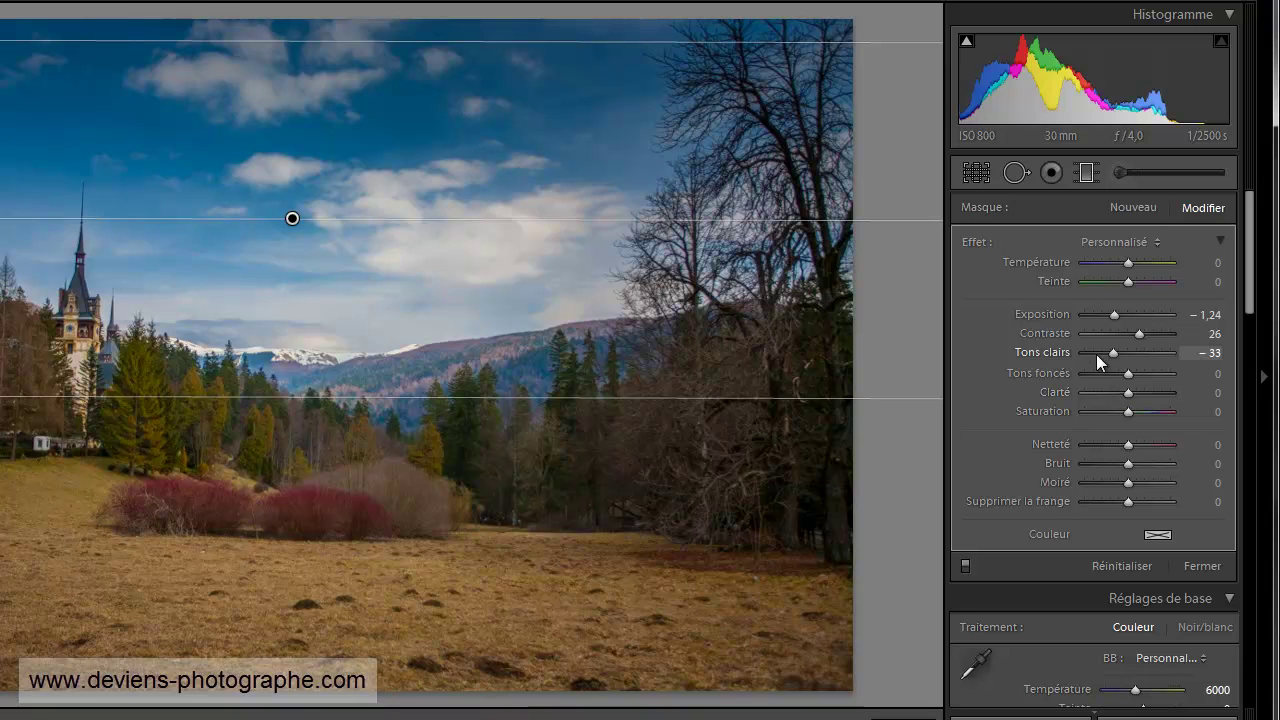
{"action": "key", "text": "Down"}
{"action": "key", "text": "Down"}
{"action": "key", "text": "Down"}
{"action": "left_click_drag", "start_coordinate": [1128, 377], "coordinate": [1103, 383]}
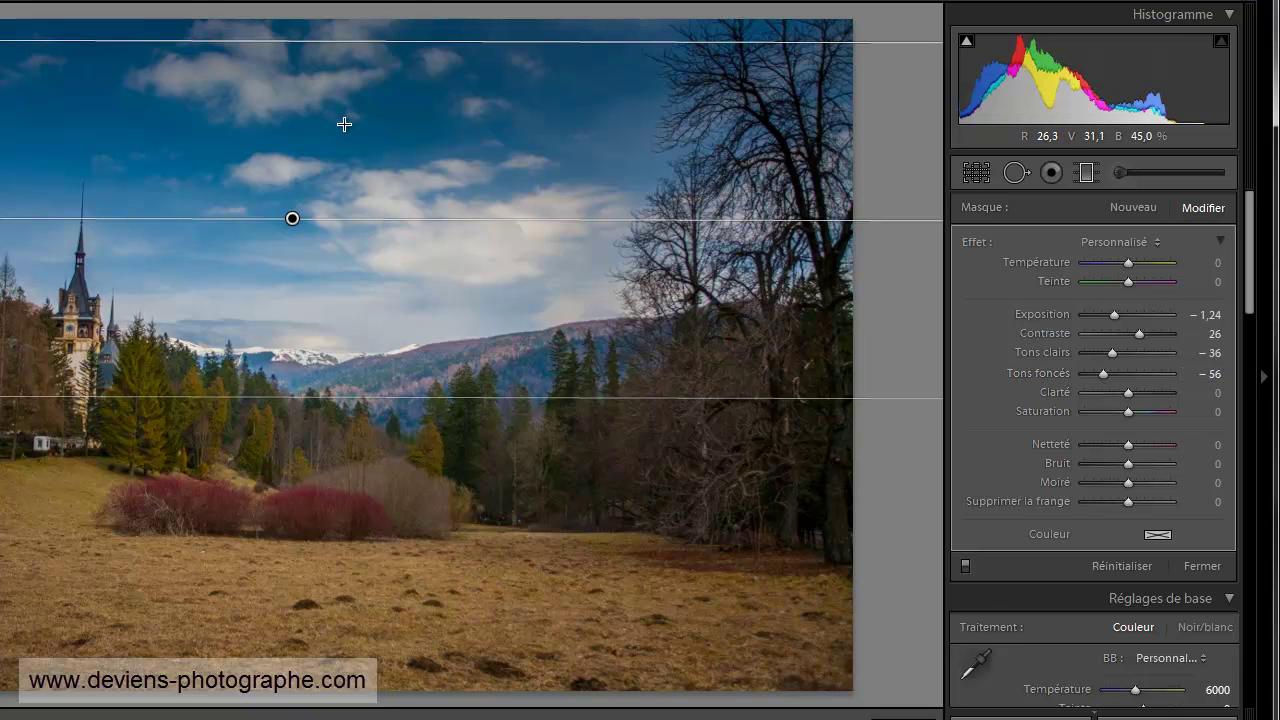
- Set the graduated filter's clarity to 33 and saturation to −3, and close the filter
{"action": "left_click_drag", "start_coordinate": [1125, 392], "coordinate": [1140, 390]}
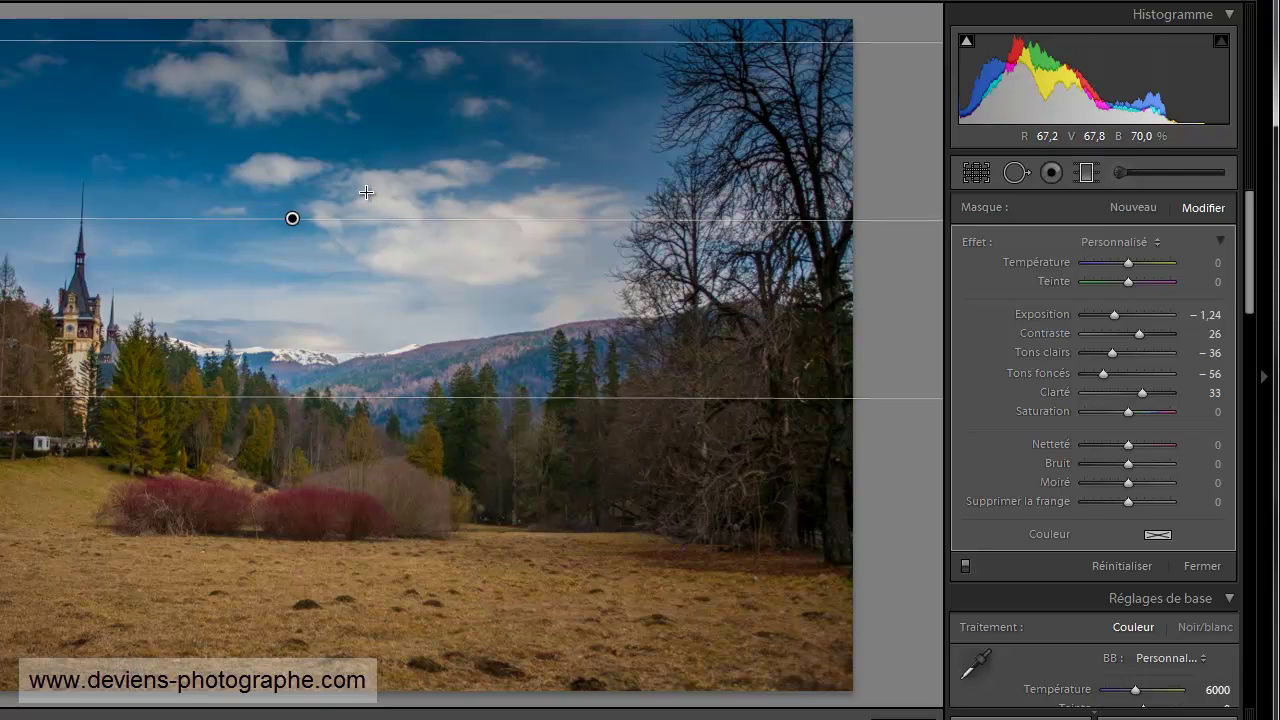
{"action": "mouse_move", "coordinate": [1129, 408]}
{"action": "left_mouse_down"}
{"action": "mouse_move", "coordinate": [1096, 413]}
{"action": "mouse_move", "coordinate": [1144, 411]}
{"action": "mouse_move", "coordinate": [1125, 408]}
{"action": "left_mouse_up"}
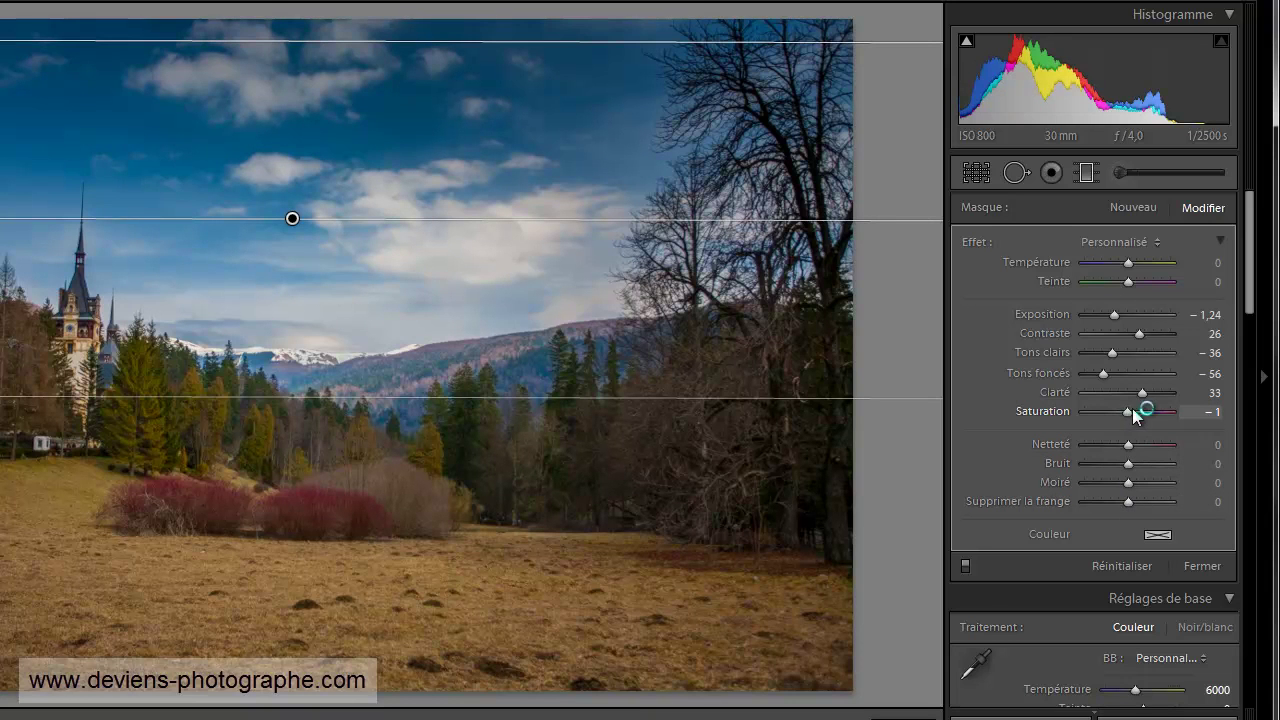
{"action": "left_click_drag", "start_coordinate": [1127, 410], "coordinate": [1125, 411]}
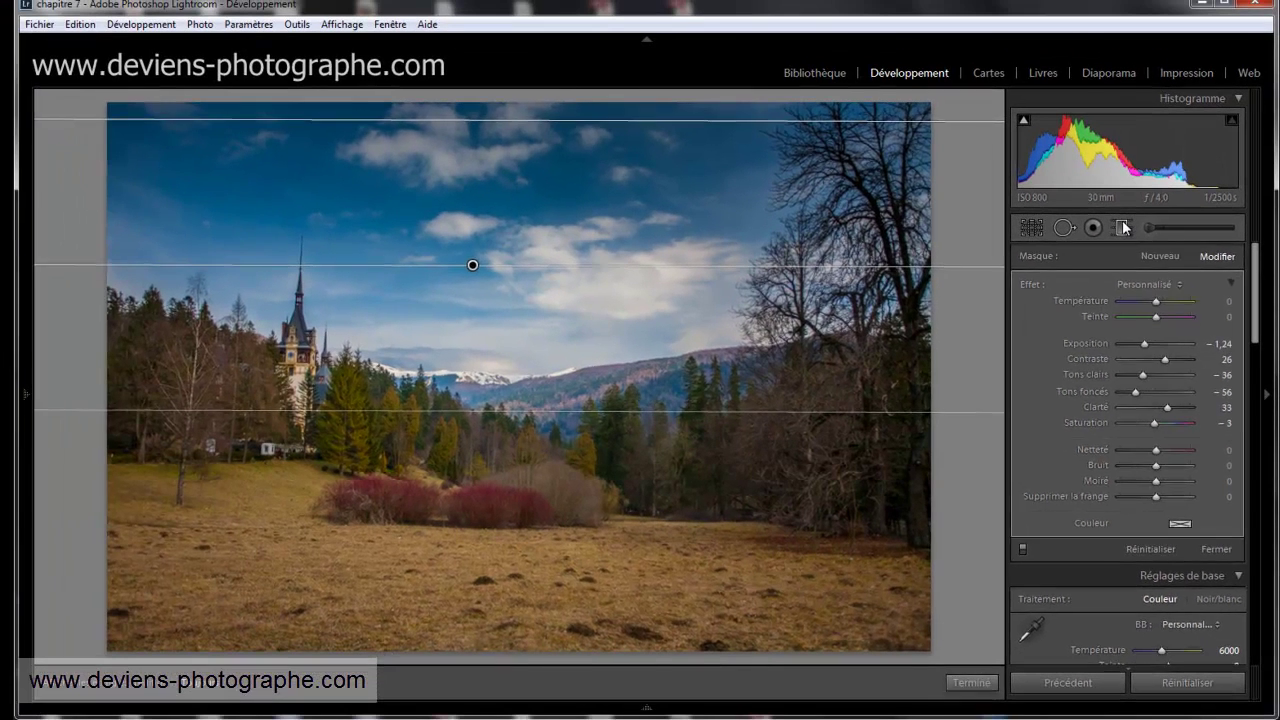
{"action": "left_click", "coordinate": [1083, 174]}
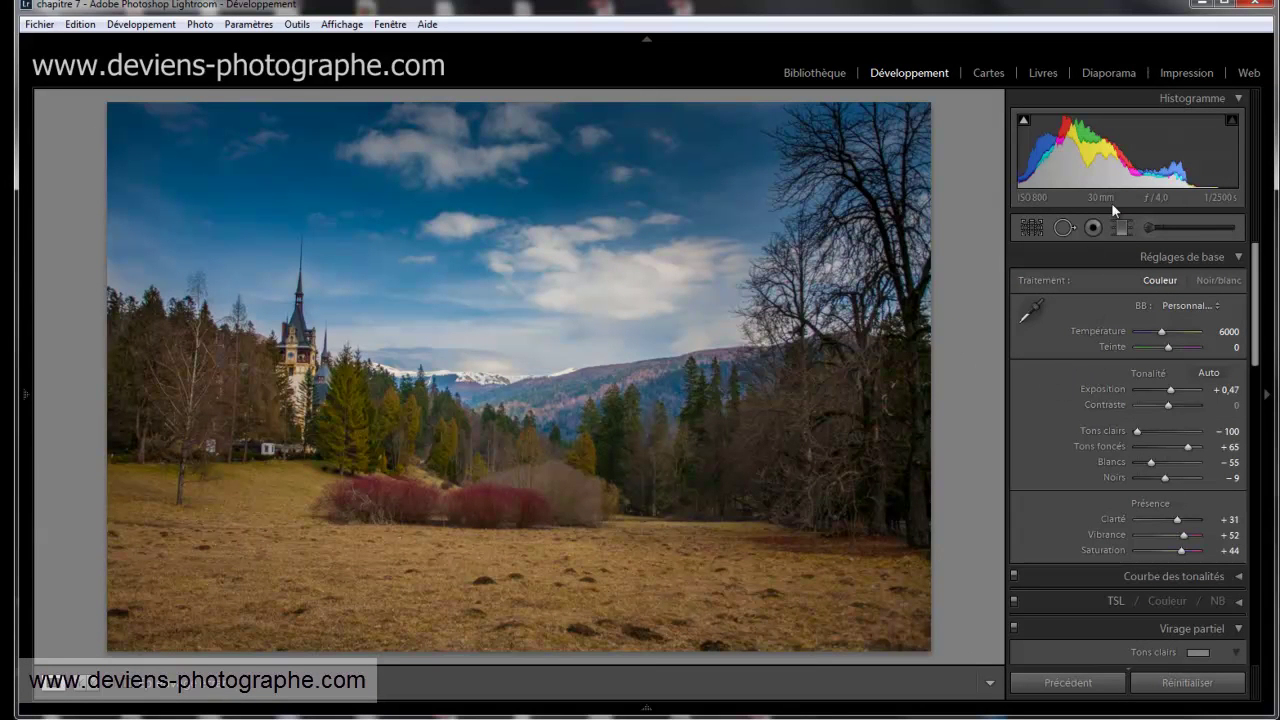
- Enable the lens profile corrections, switching them off and on again to compare the photo with and without them
{"action": "scroll", "coordinate": [1090, 344], "scroll_direction": "down", "scroll_amount": 8}
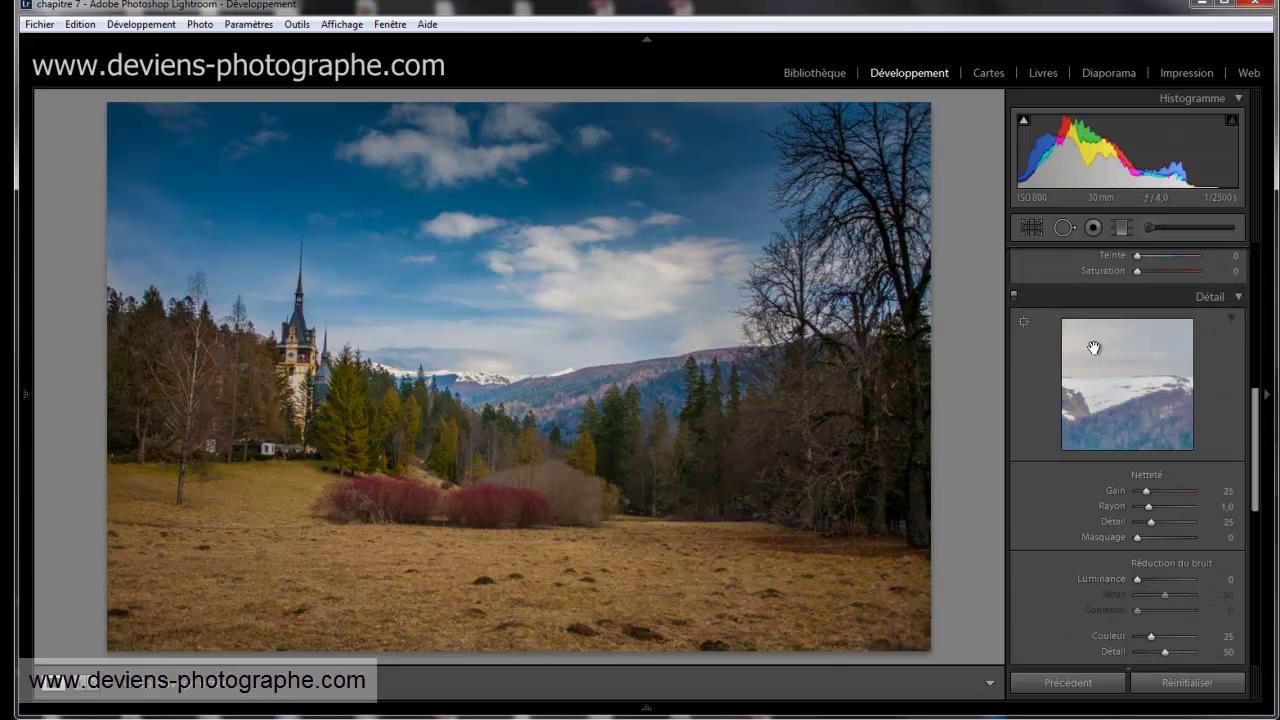
{"action": "scroll", "coordinate": [1093, 346], "scroll_direction": "down", "scroll_amount": 5}
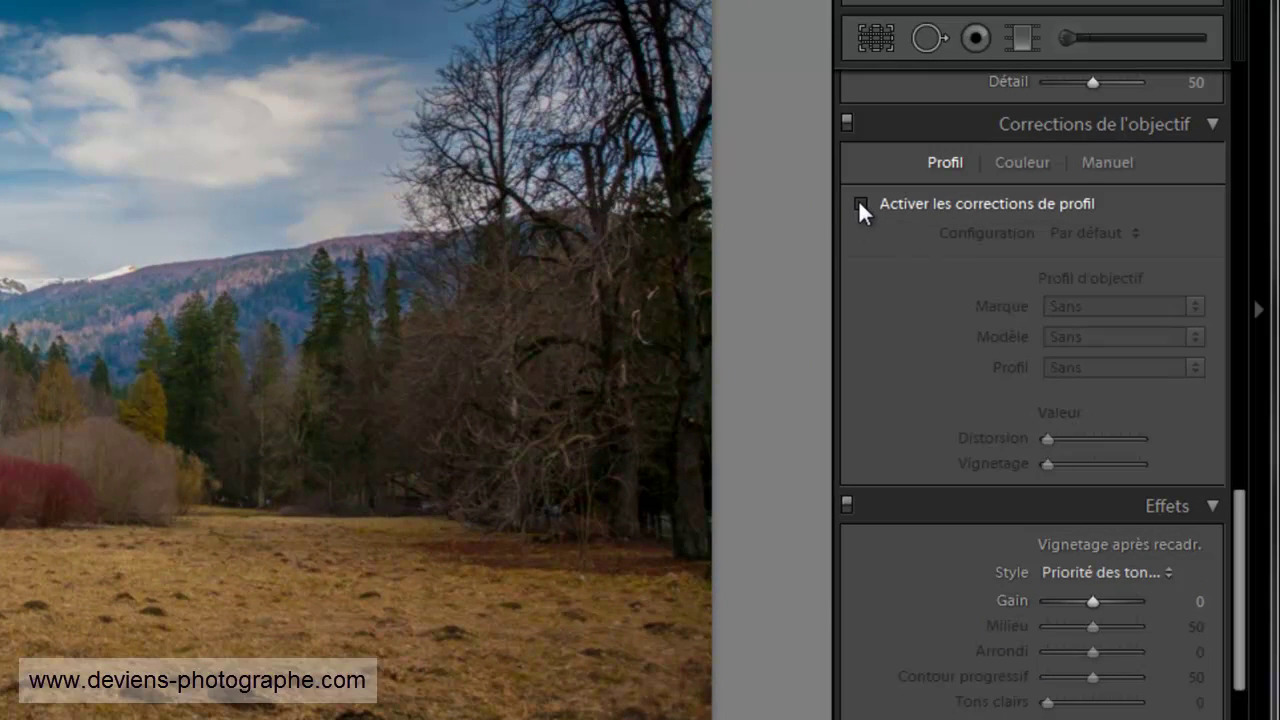
{"action": "left_click", "coordinate": [859, 202]}
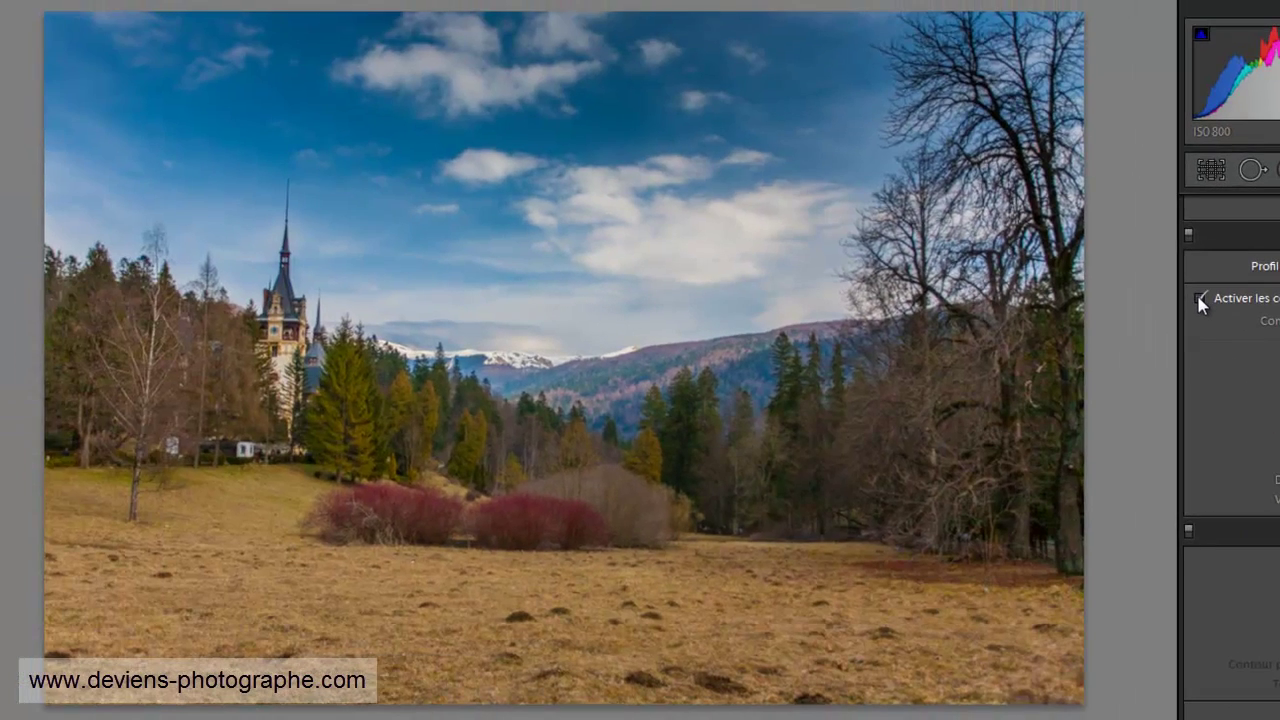
{"action": "left_click", "coordinate": [1199, 298]}
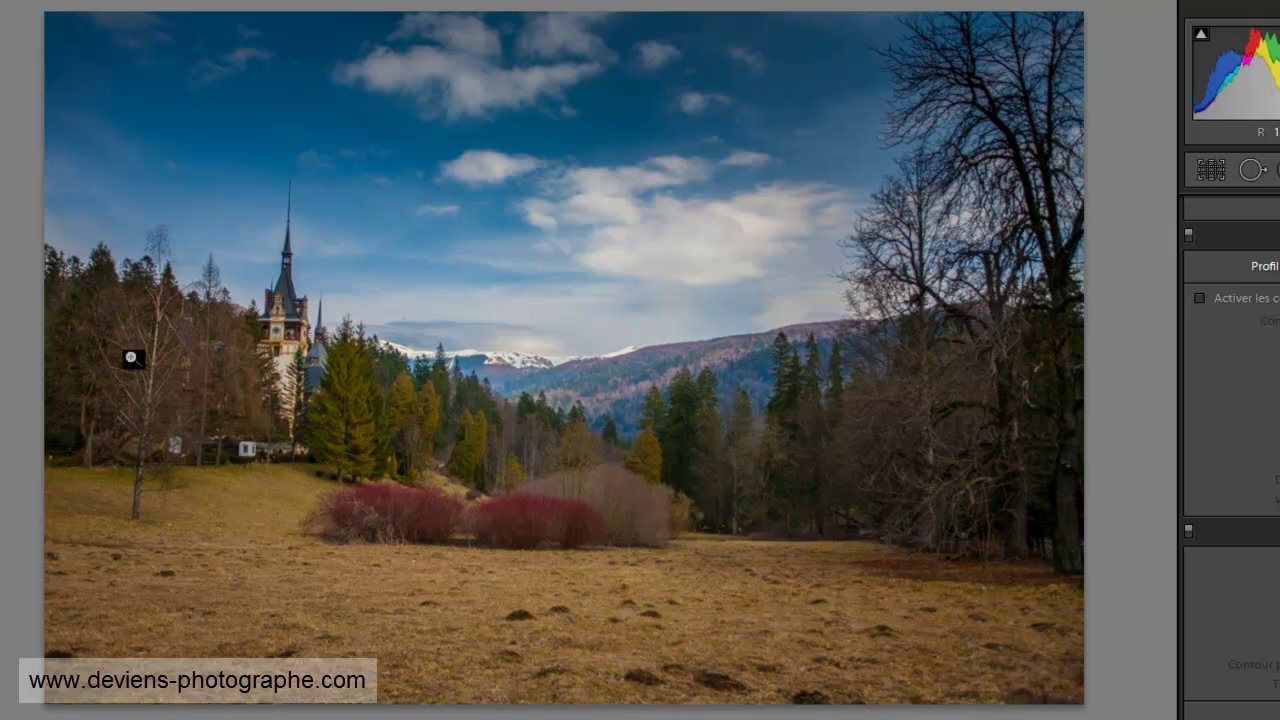
{"action": "left_click", "coordinate": [1200, 299]}
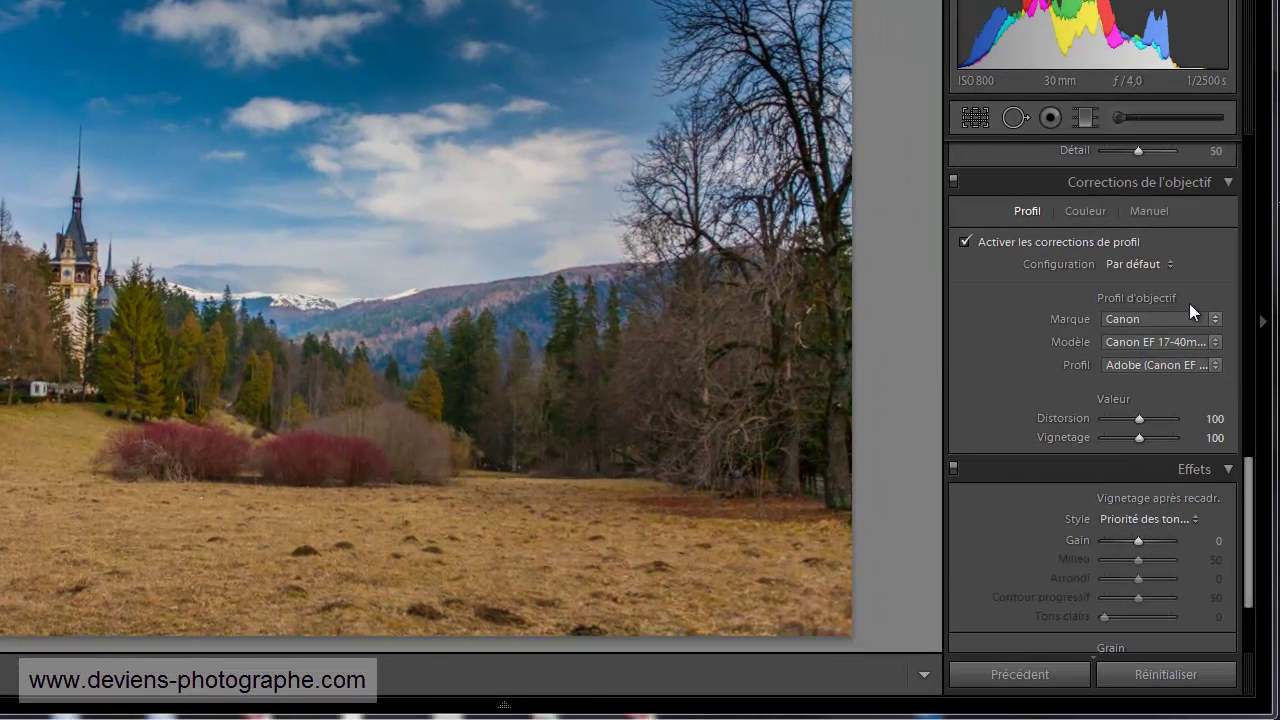
- Start cropping the photo with the aspect ratio set to 16 x 9
{"action": "left_click", "coordinate": [1247, 150]}
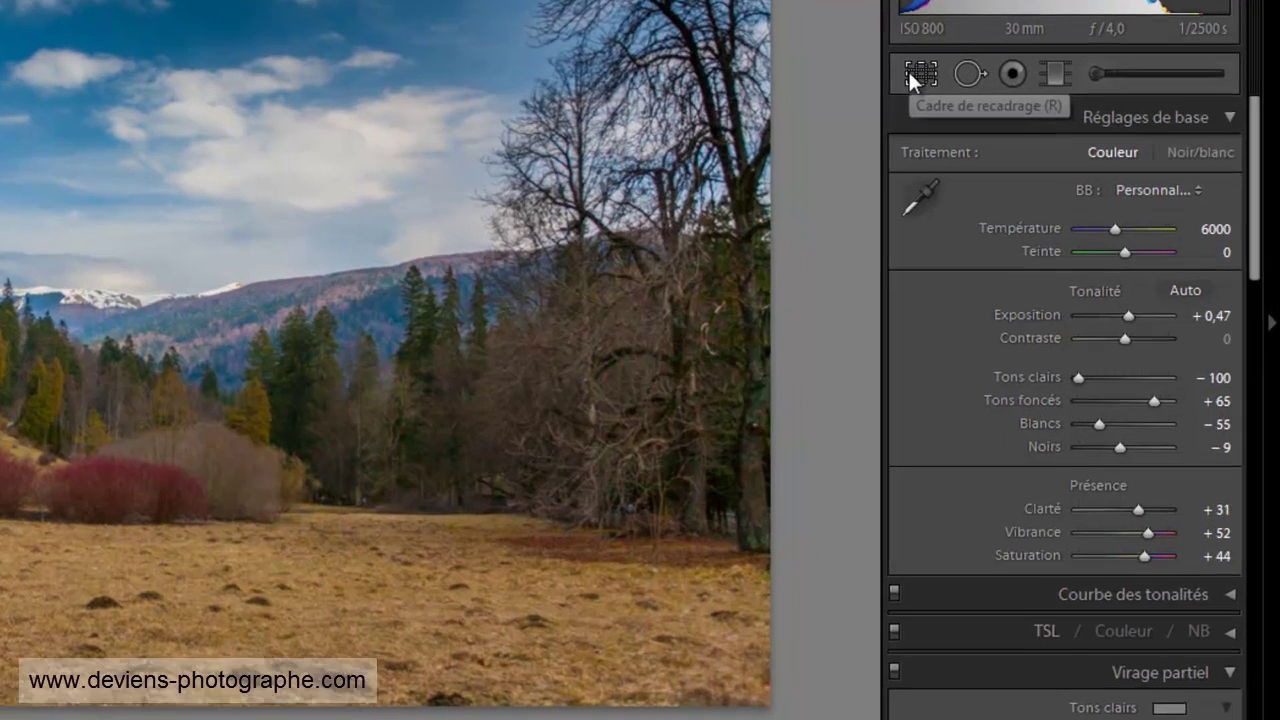
{"action": "left_click", "coordinate": [966, 117]}
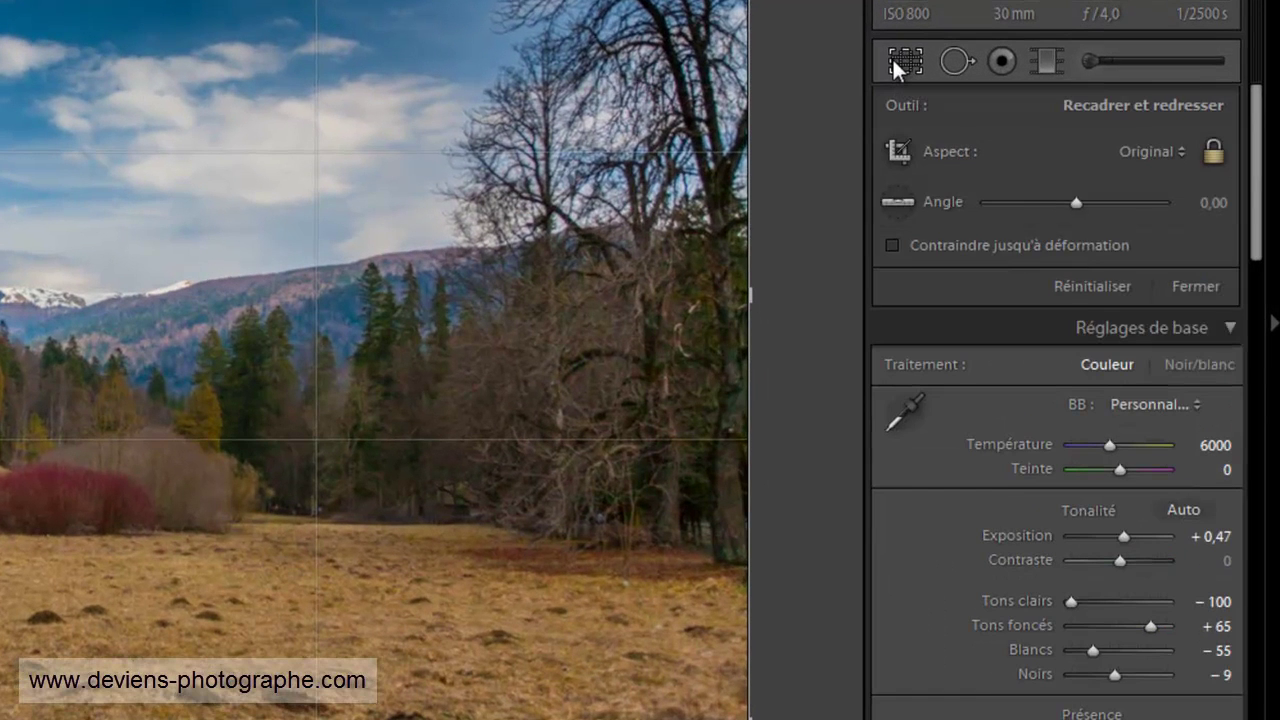
{"action": "left_click", "coordinate": [1163, 147]}
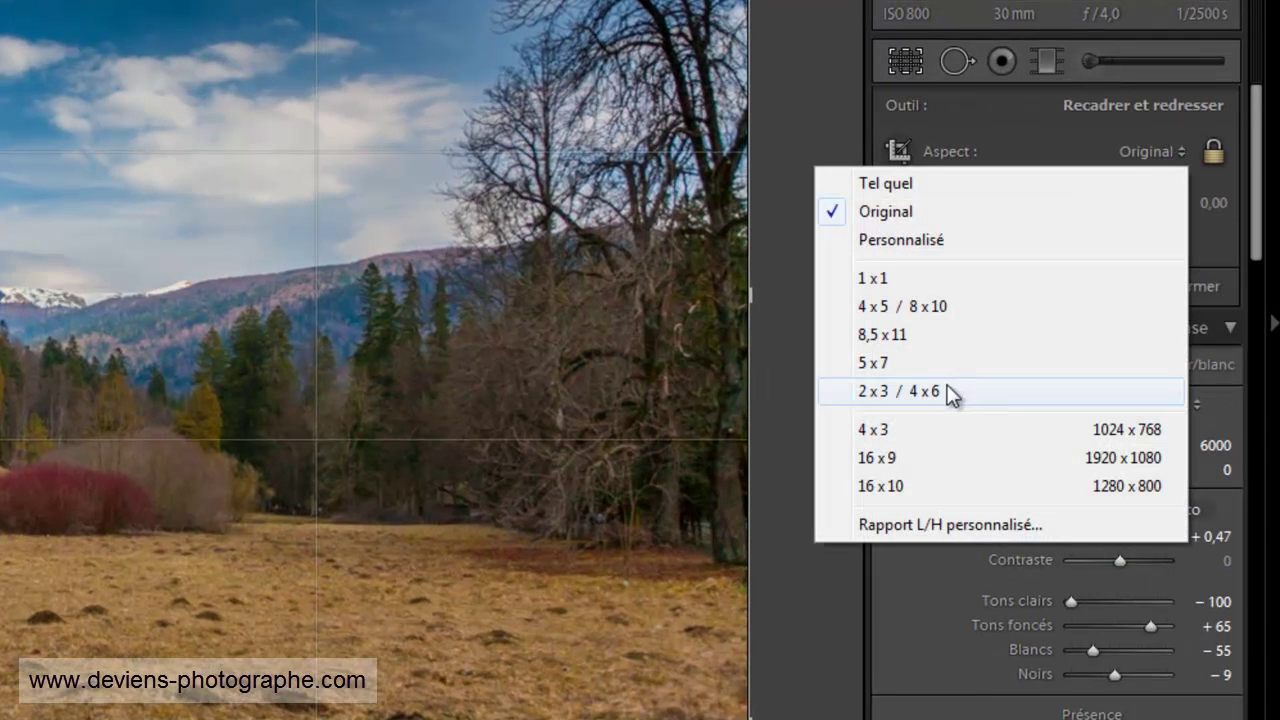
{"action": "left_click", "coordinate": [908, 462]}
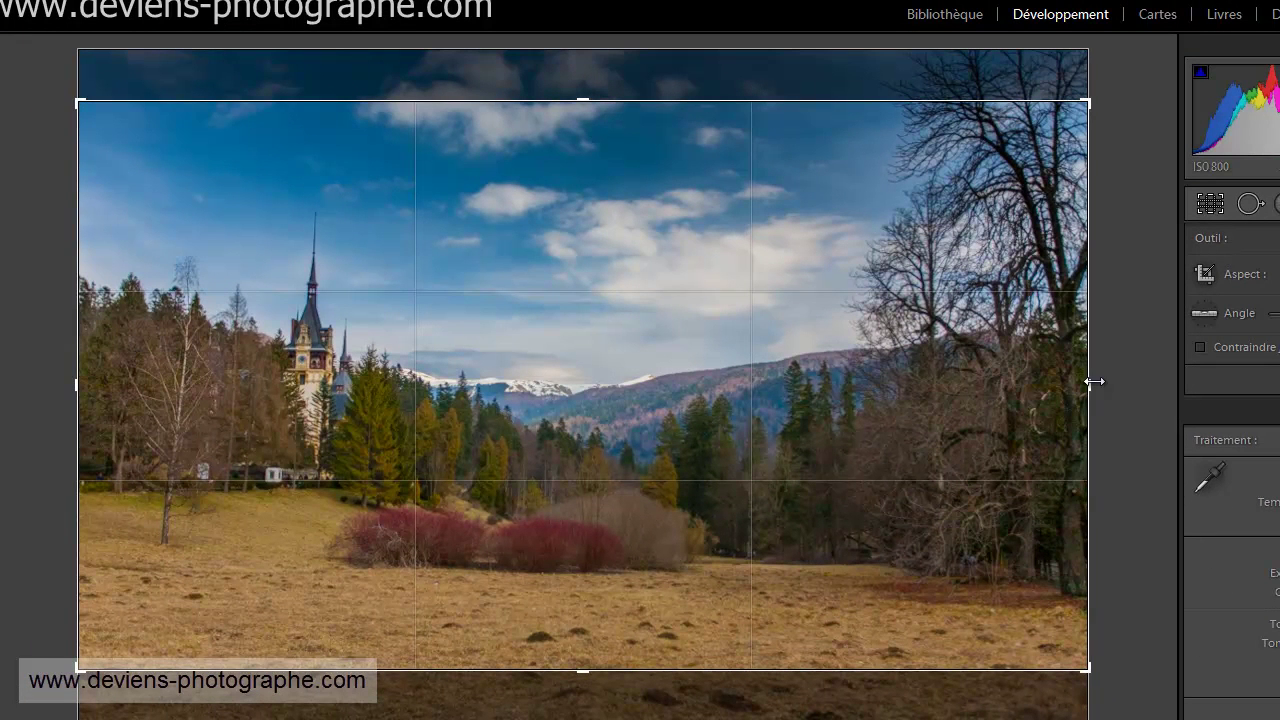
- Tighten the crop to exclude most of the large bare trees, trim the castle side slightly, and move the photo up within the frame
{"action": "left_click_drag", "start_coordinate": [1088, 382], "coordinate": [992, 388]}
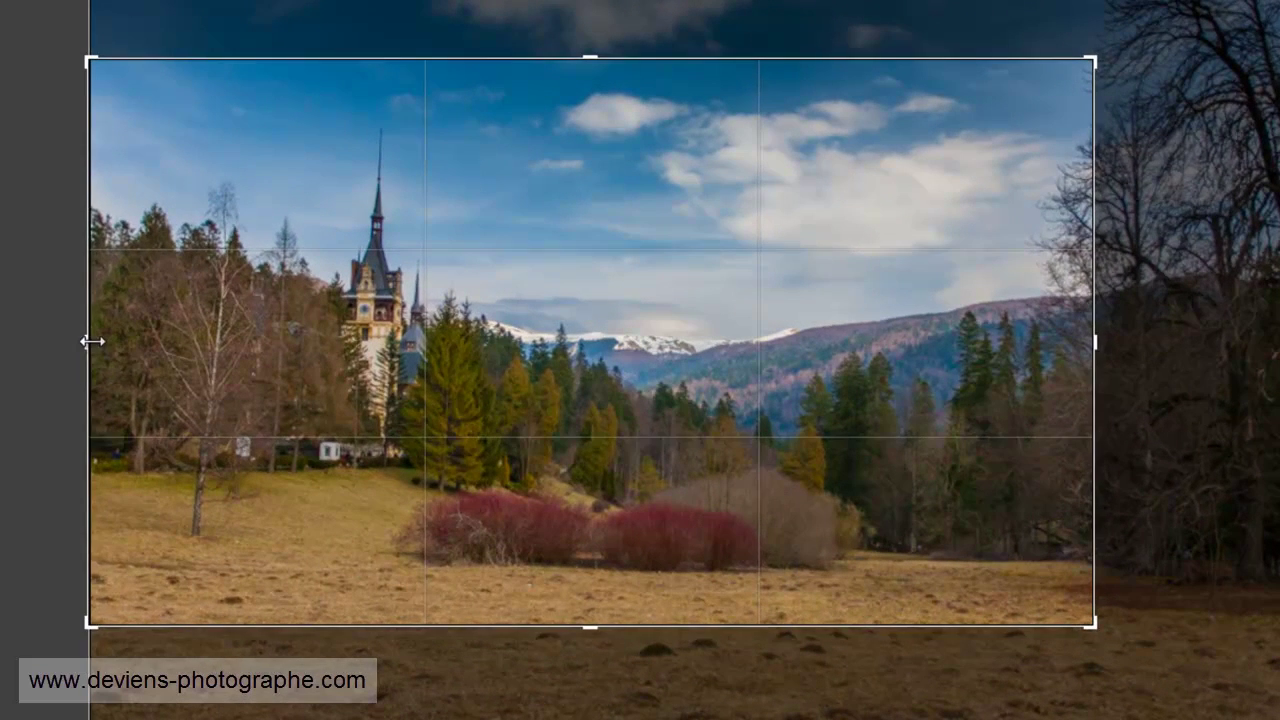
{"action": "left_click_drag", "start_coordinate": [91, 341], "coordinate": [97, 343]}
{"action": "left_click_drag", "start_coordinate": [456, 393], "coordinate": [455, 365]}
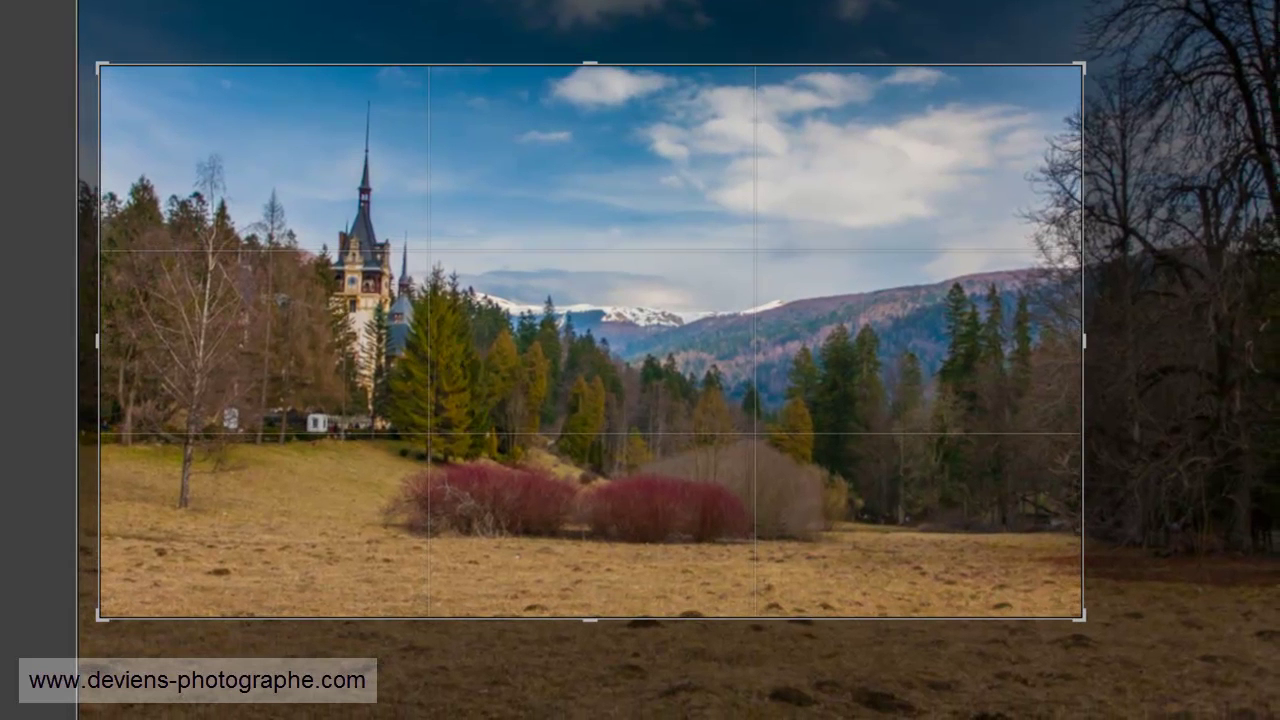